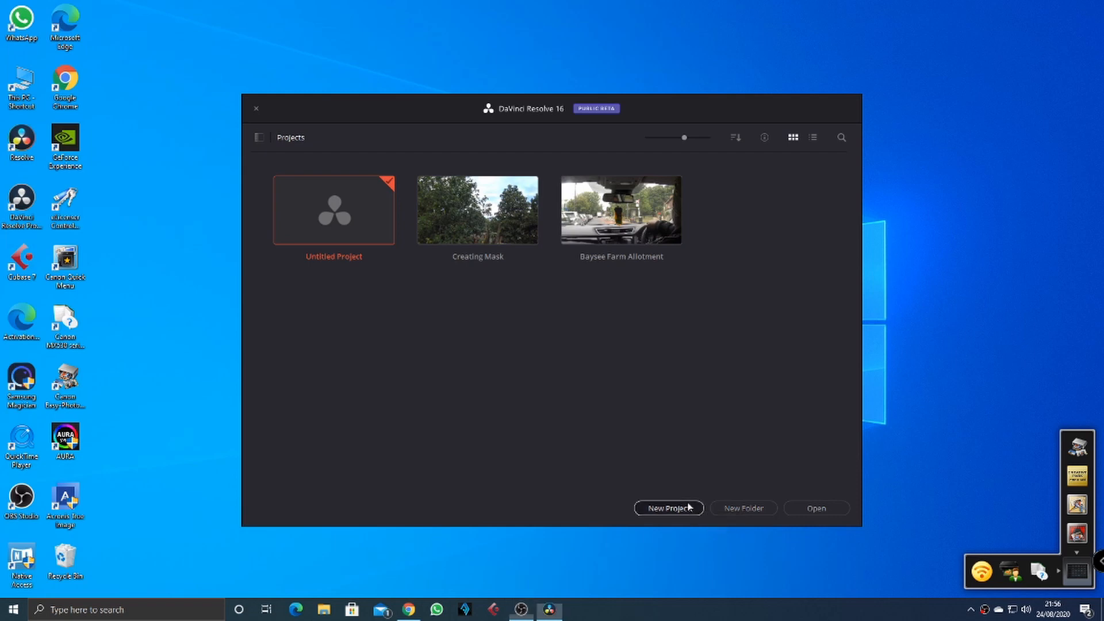
Create a new project named "Text transition".
{"action": "left_click", "coordinate": [689, 508]}
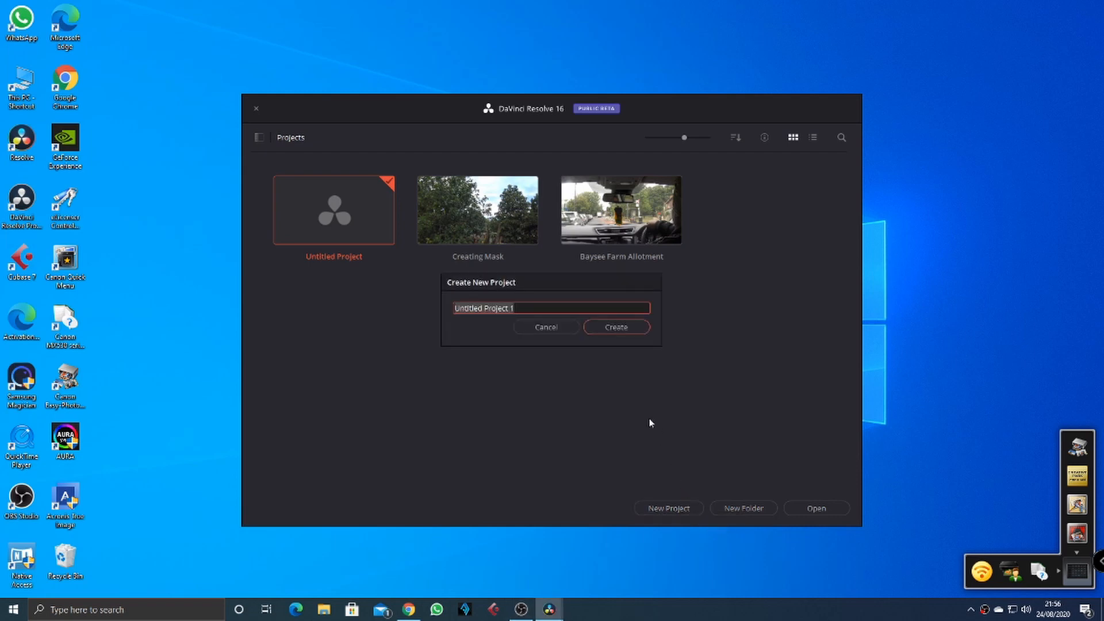
{"action": "type", "text": "Te"}
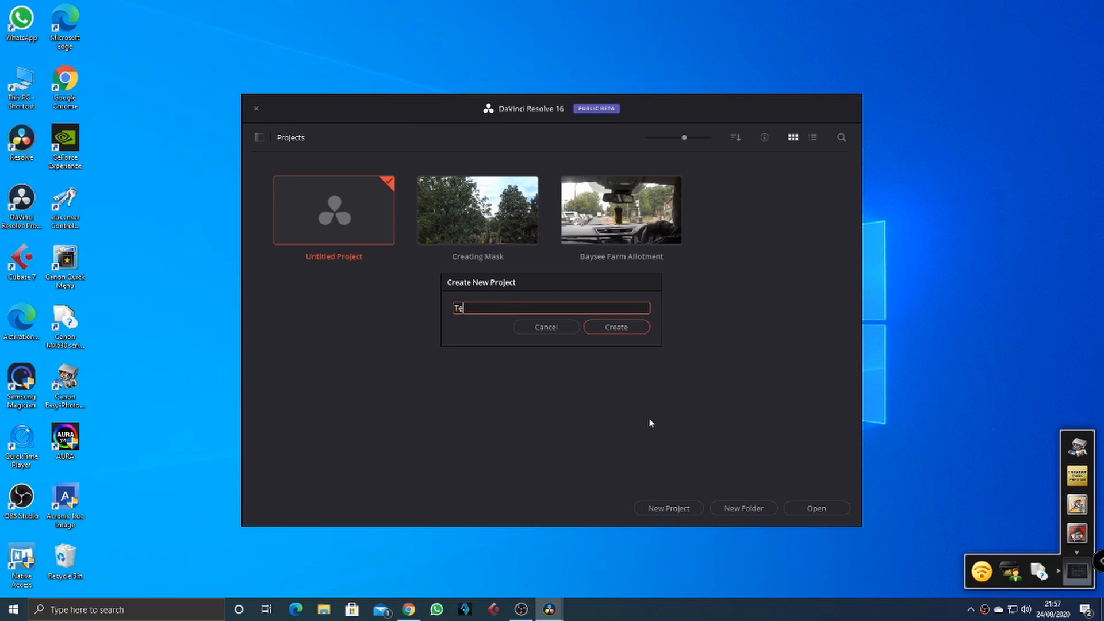
{"action": "type", "text": "xt transition"}
{"action": "left_click", "coordinate": [614, 327]}
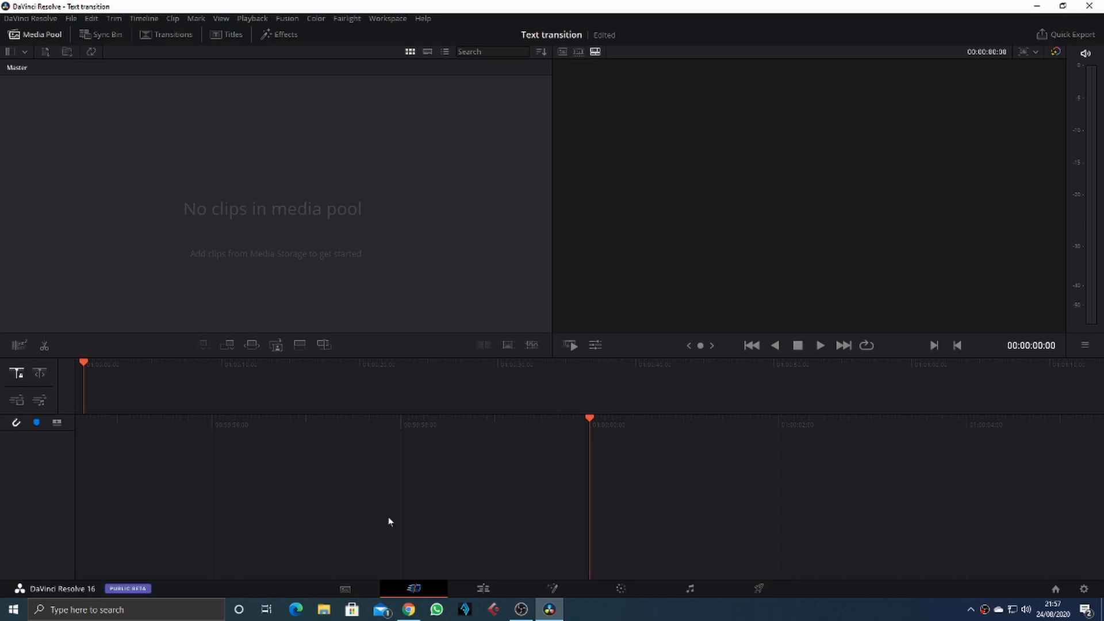
On the Edit page, set the project's timeline and playback frame rates to 30 frames per second and save the settings.
{"action": "left_click", "coordinate": [483, 589]}
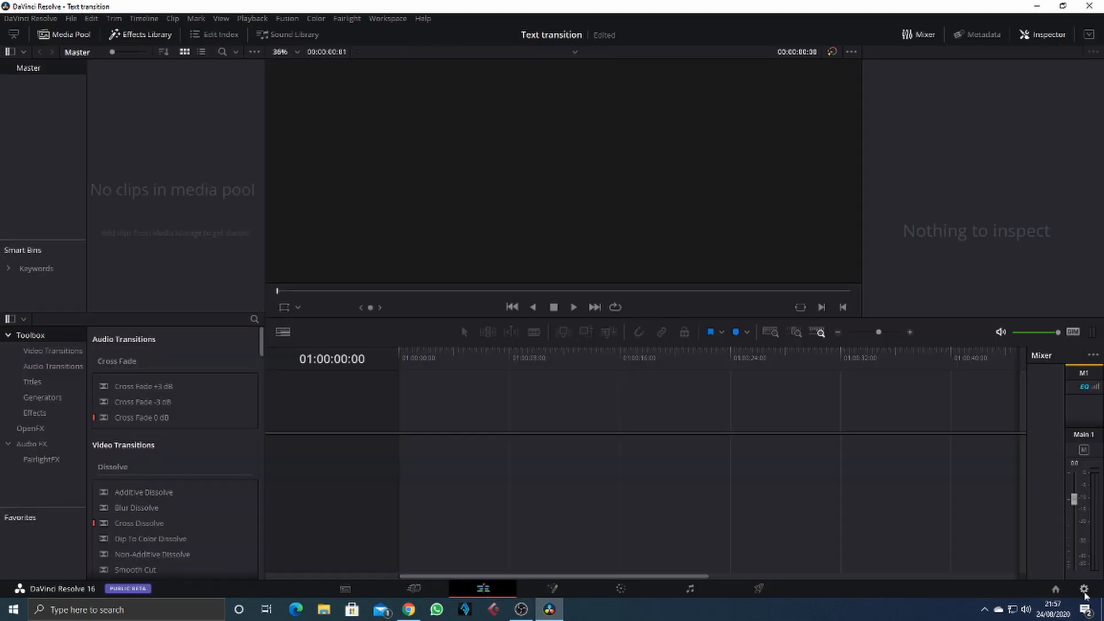
{"action": "left_click", "coordinate": [1084, 590]}
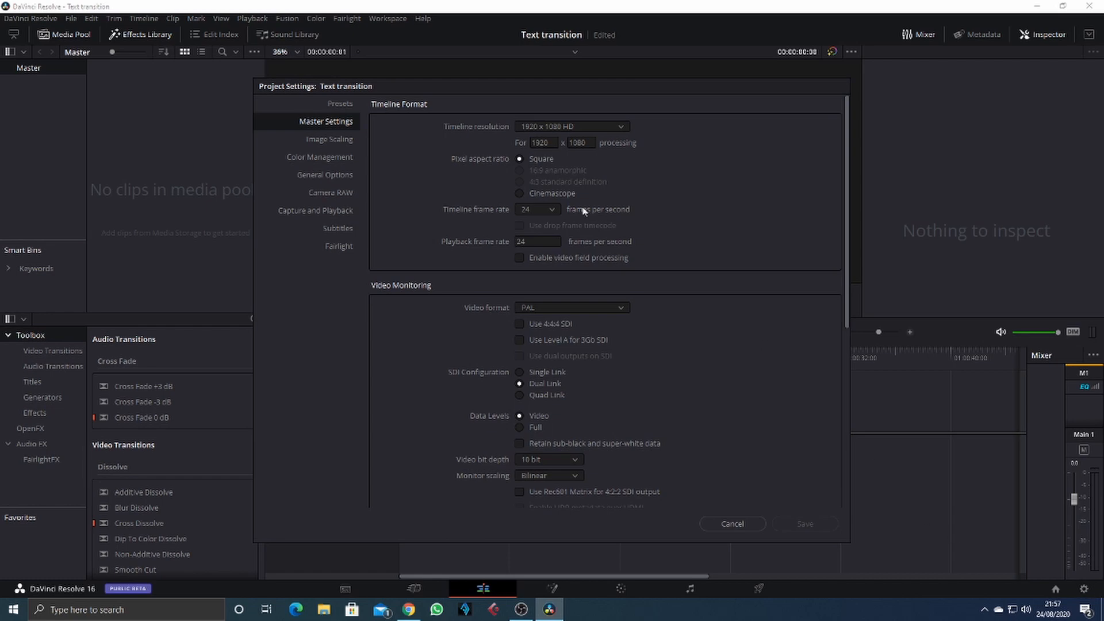
{"action": "left_click", "coordinate": [558, 210]}
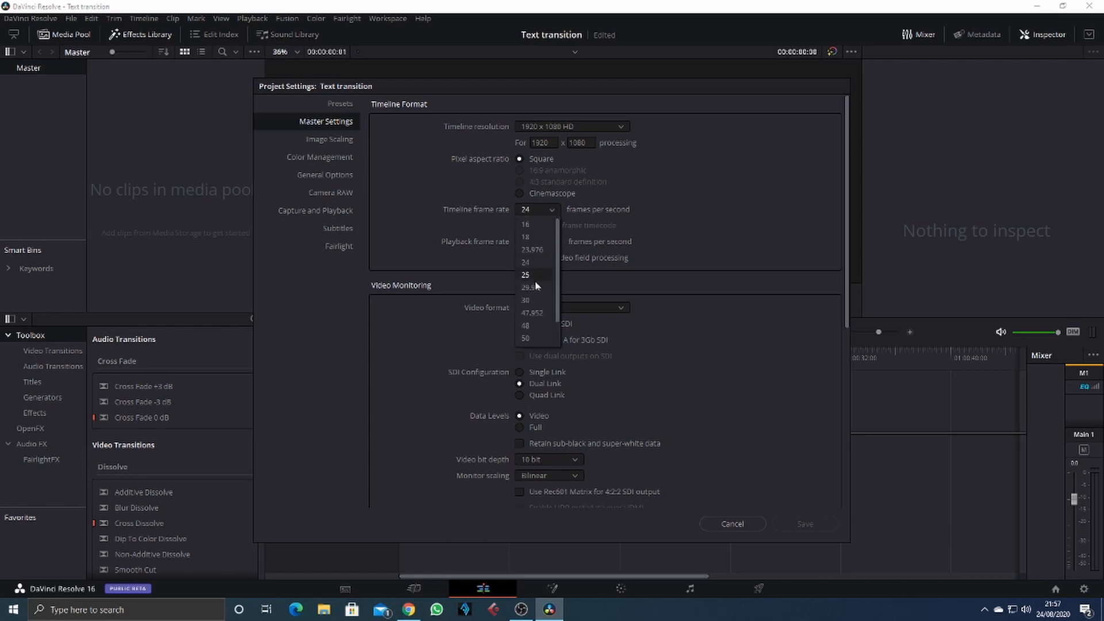
{"action": "left_click", "coordinate": [533, 299]}
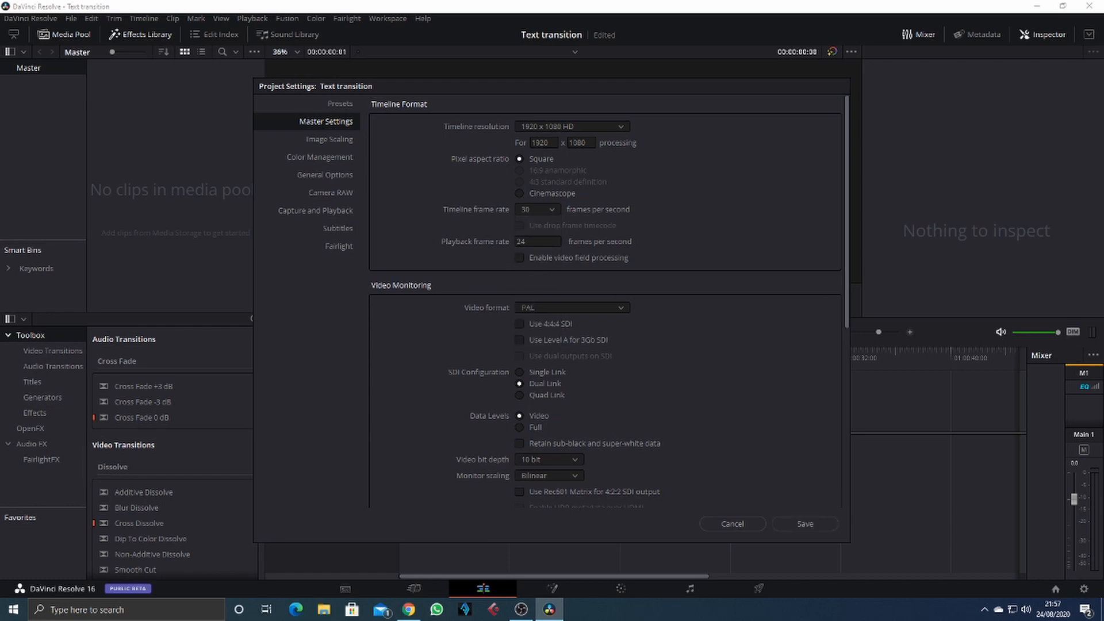
{"action": "left_click_drag", "start_coordinate": [531, 242], "coordinate": [514, 241]}
{"action": "type", "text": "30"}
{"action": "left_click", "coordinate": [806, 524]}
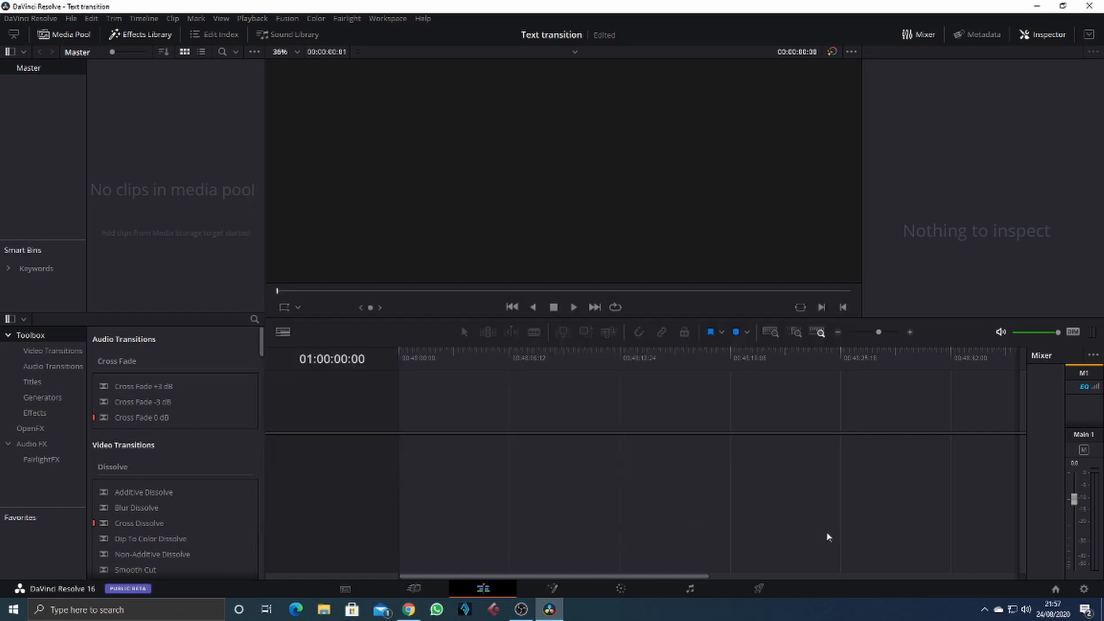
Create a 5-second Fusion composition clip with the default name and place it at the start of a new timeline.
{"action": "right_click", "coordinate": [185, 157]}
{"action": "left_click", "coordinate": [210, 205]}
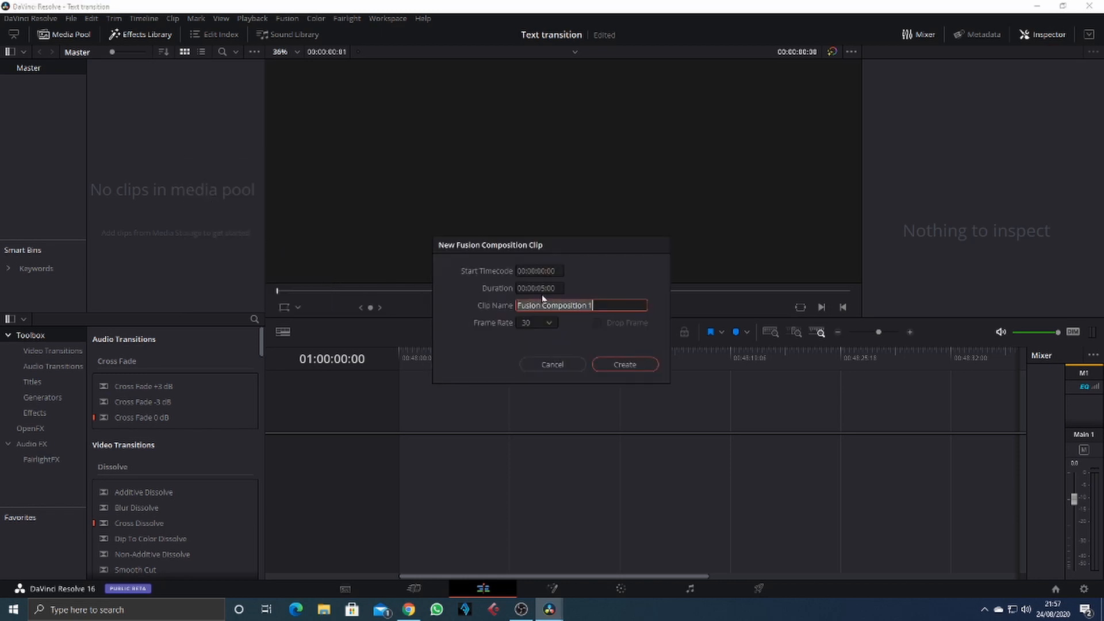
{"action": "left_click", "coordinate": [619, 365]}
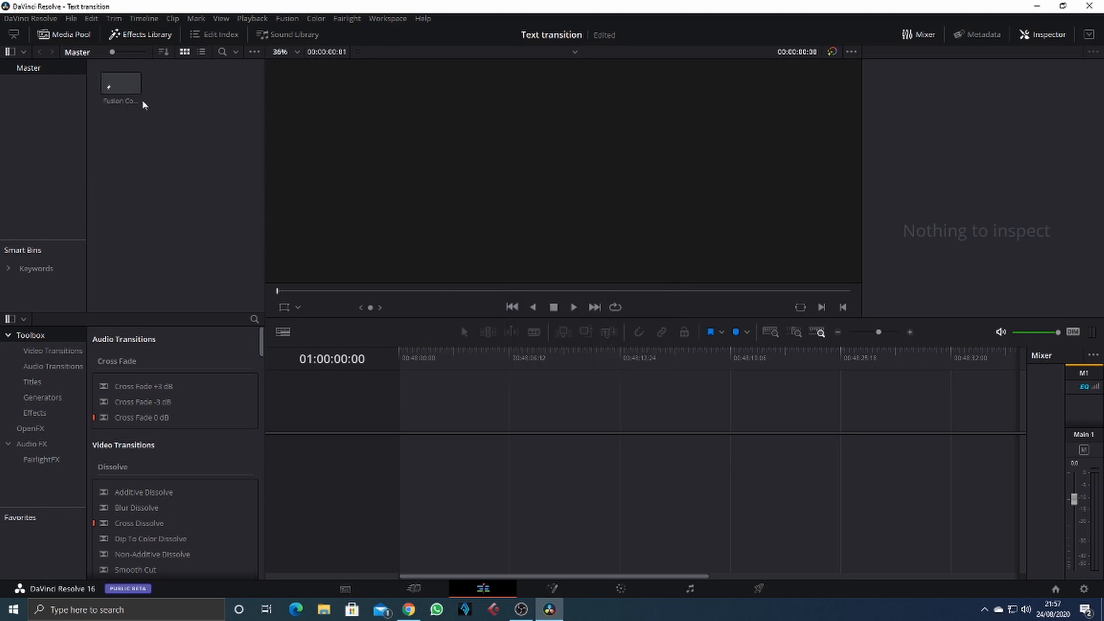
{"action": "left_click_drag", "start_coordinate": [122, 83], "coordinate": [405, 491]}
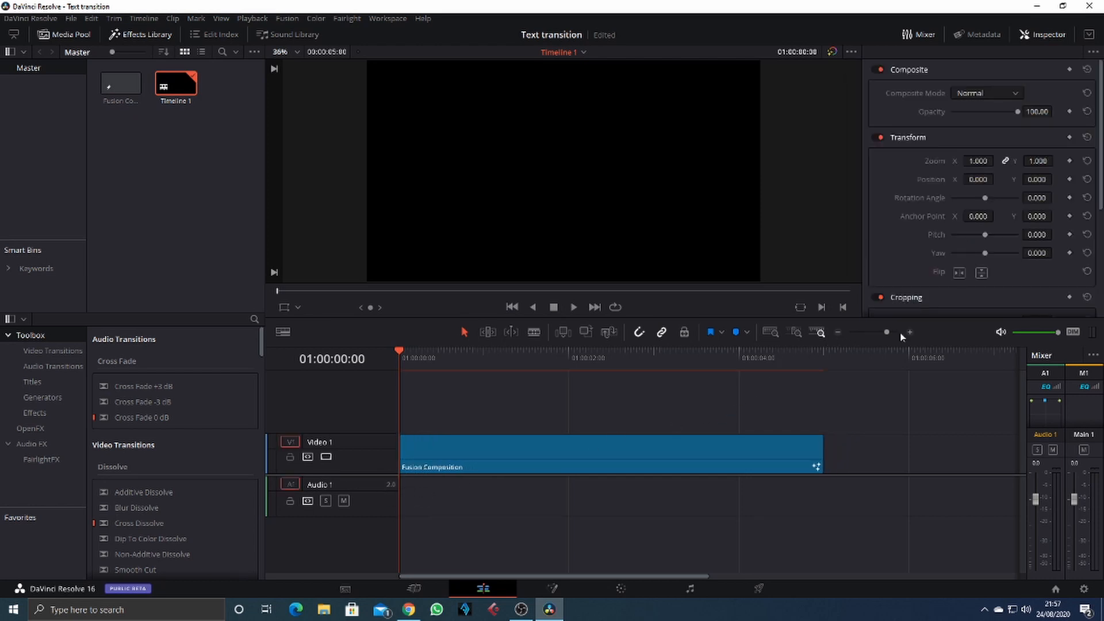
{"action": "left_click_drag", "start_coordinate": [887, 334], "coordinate": [884, 335]}
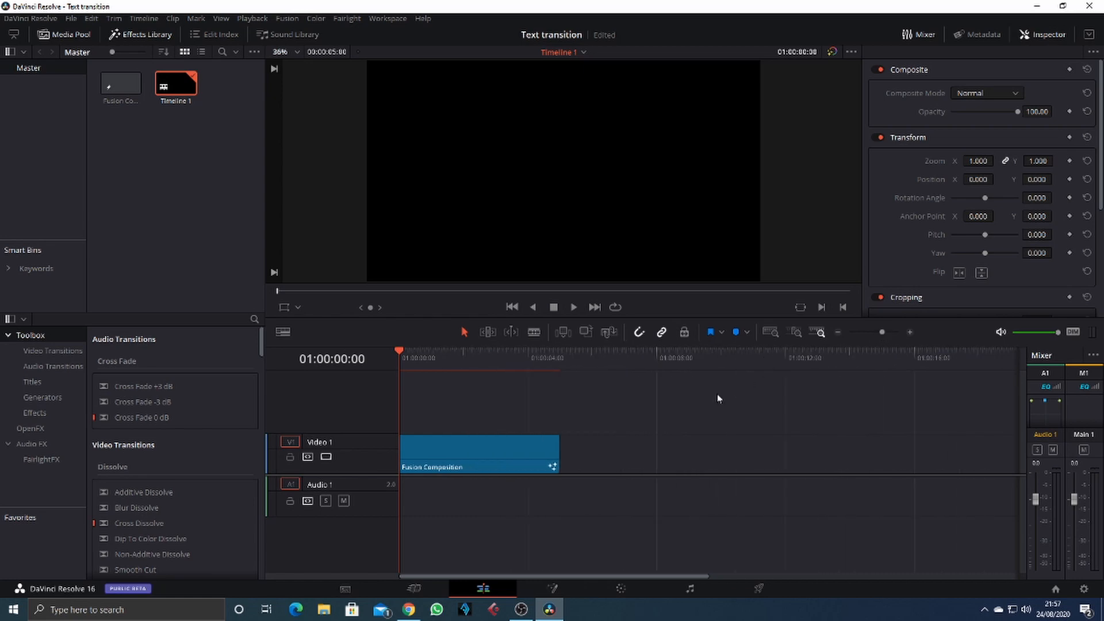
On the Fusion page, add a Background node masked by a Rectangle and connect the background to MediaOut1.
{"action": "left_click", "coordinate": [554, 590]}
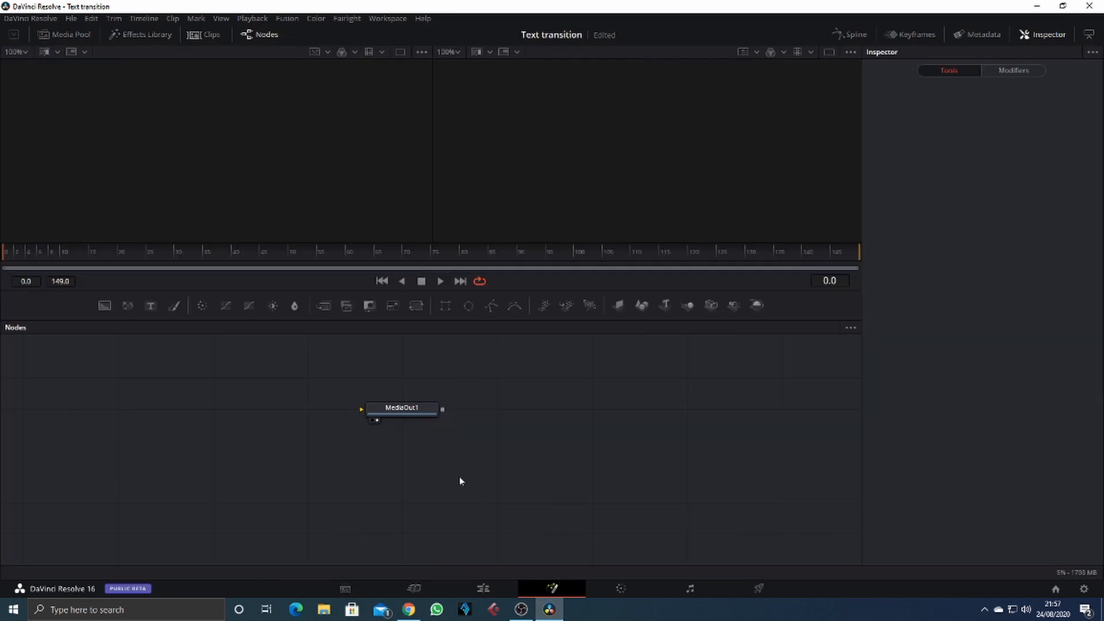
{"action": "left_click_drag", "start_coordinate": [405, 412], "coordinate": [743, 498]}
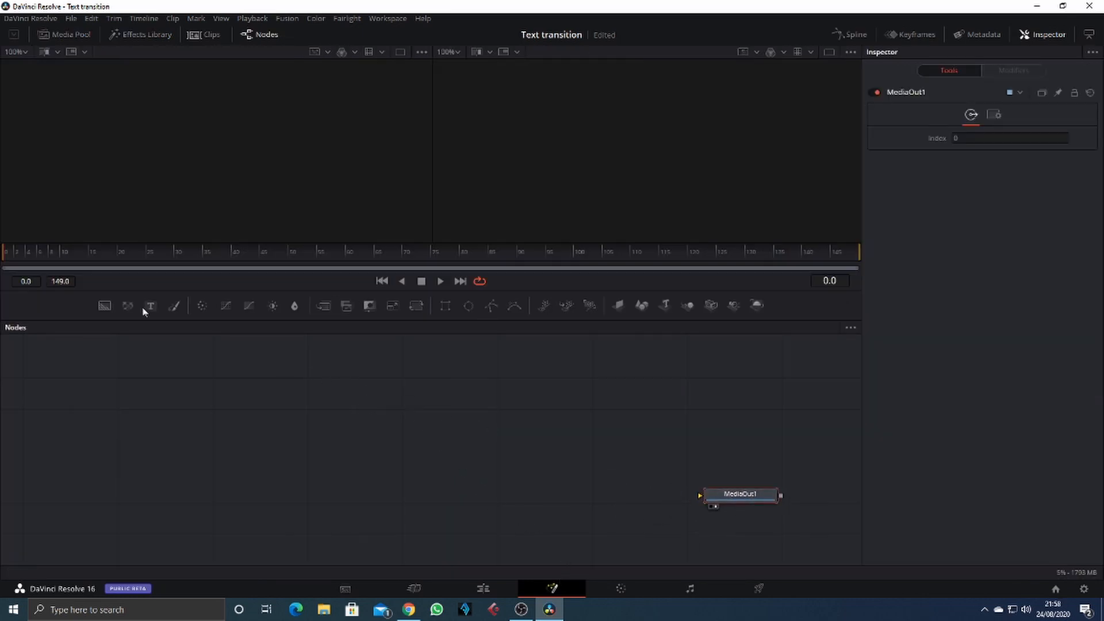
{"action": "left_click_drag", "start_coordinate": [106, 309], "coordinate": [210, 485]}
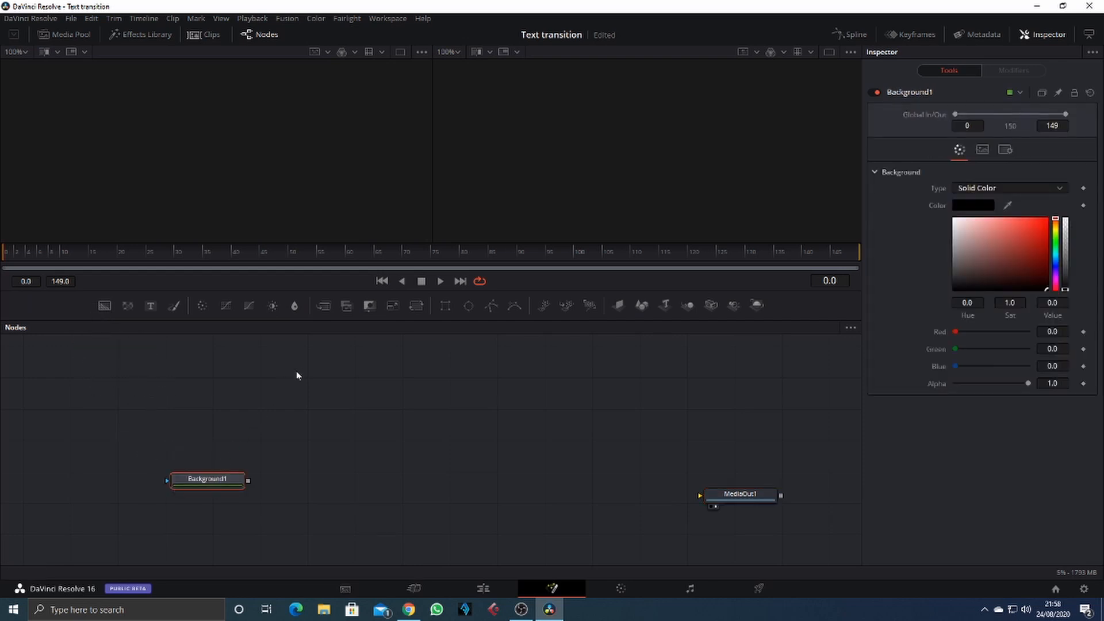
{"action": "left_click", "coordinate": [446, 312]}
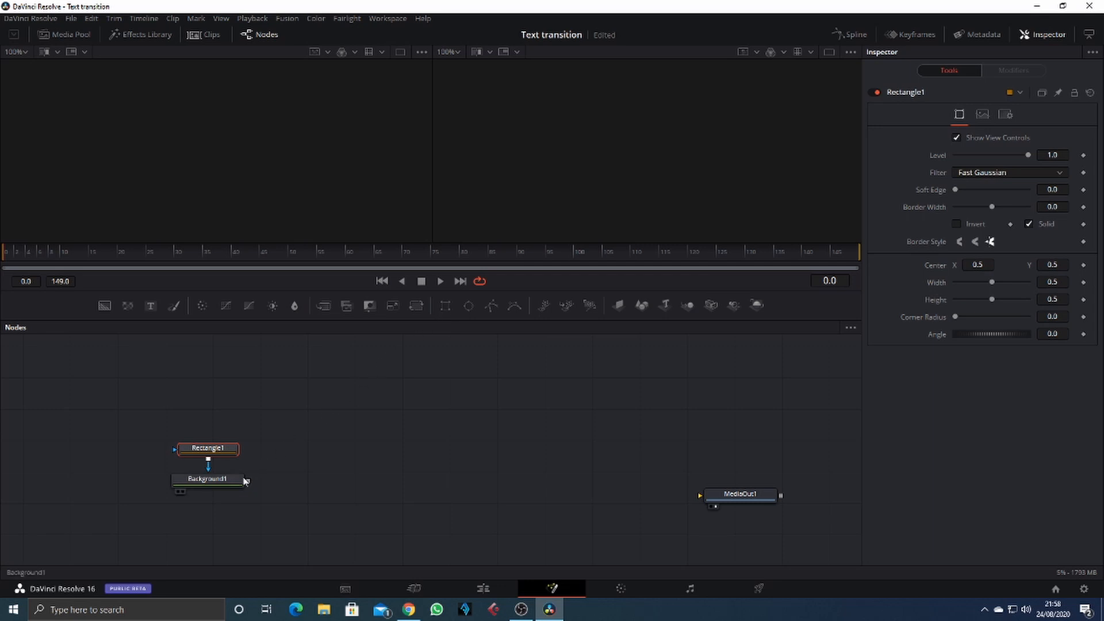
{"action": "left_click_drag", "start_coordinate": [246, 481], "coordinate": [702, 496]}
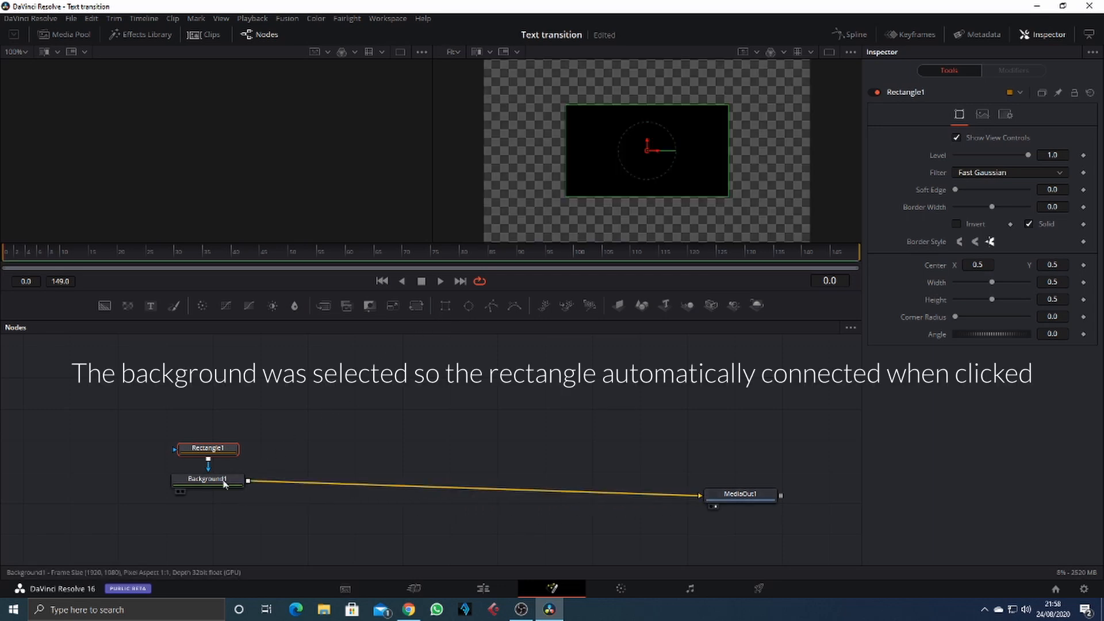
Colour the background bright red and set its rectangle mask's width to 0.016 to form a thin vertical bar.
{"action": "left_click", "coordinate": [219, 484]}
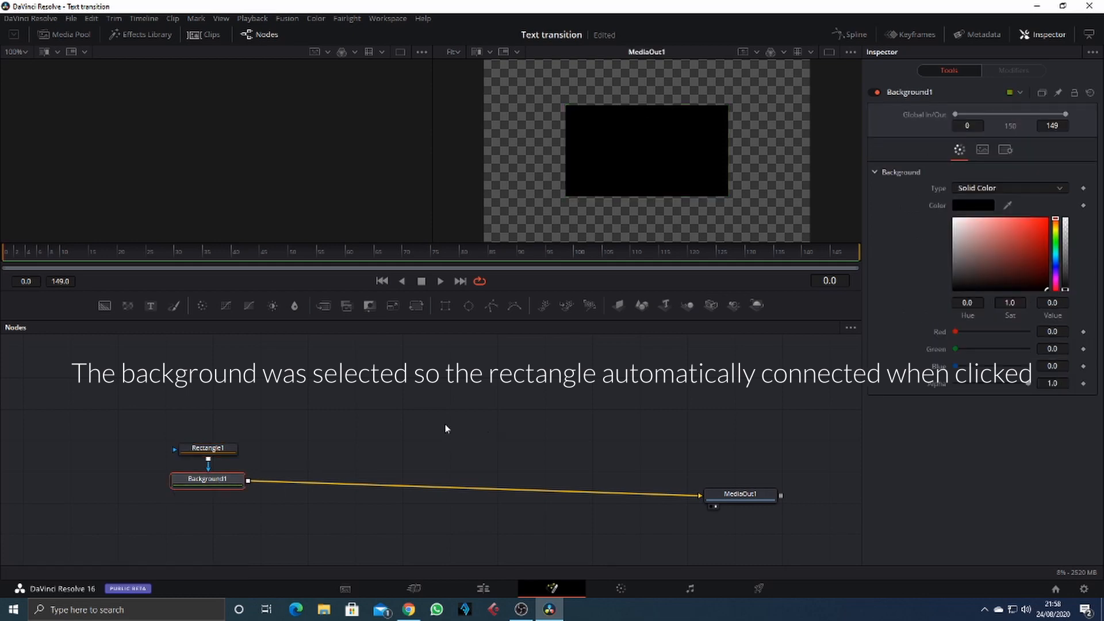
{"action": "left_click", "coordinate": [1044, 222]}
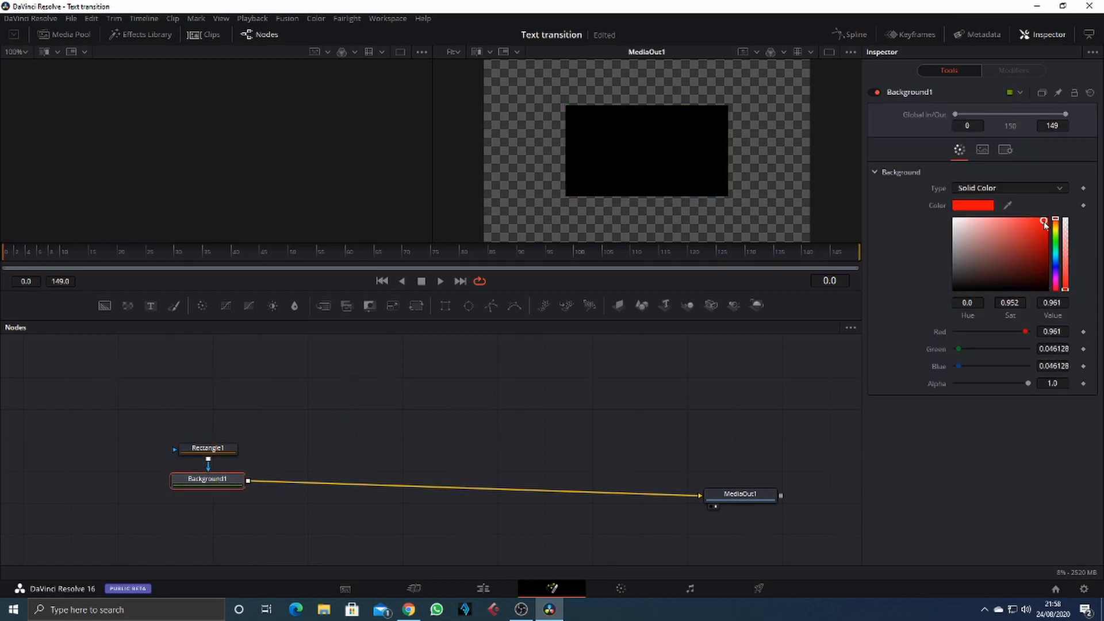
{"action": "left_click", "coordinate": [232, 448]}
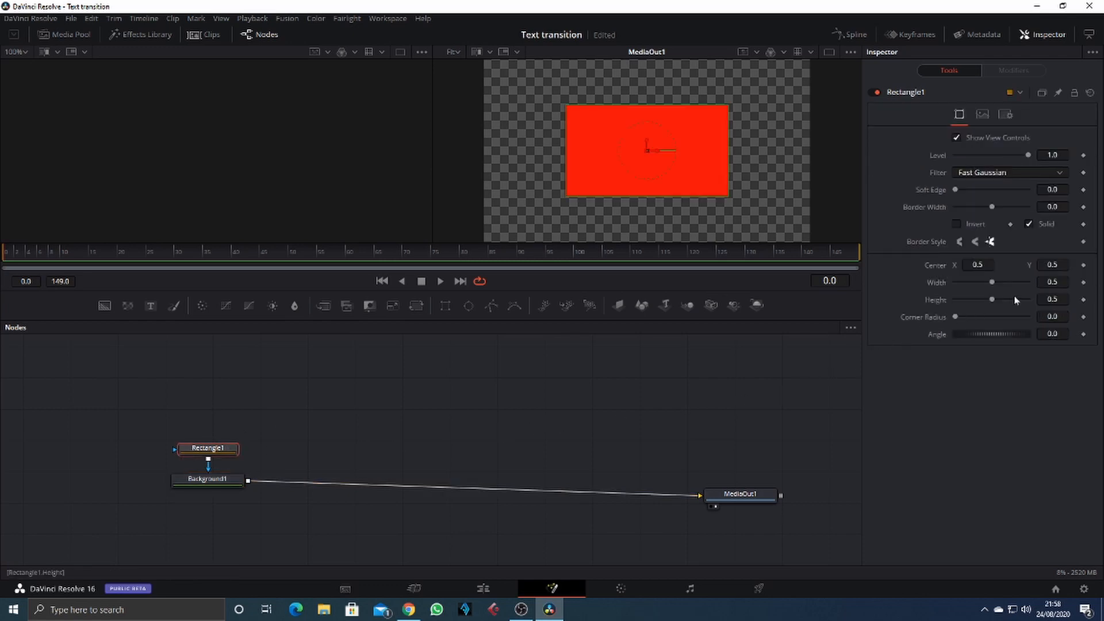
{"action": "left_click", "coordinate": [1053, 282]}
{"action": "type", "text": "0.016"}
{"action": "key", "text": "Return"}
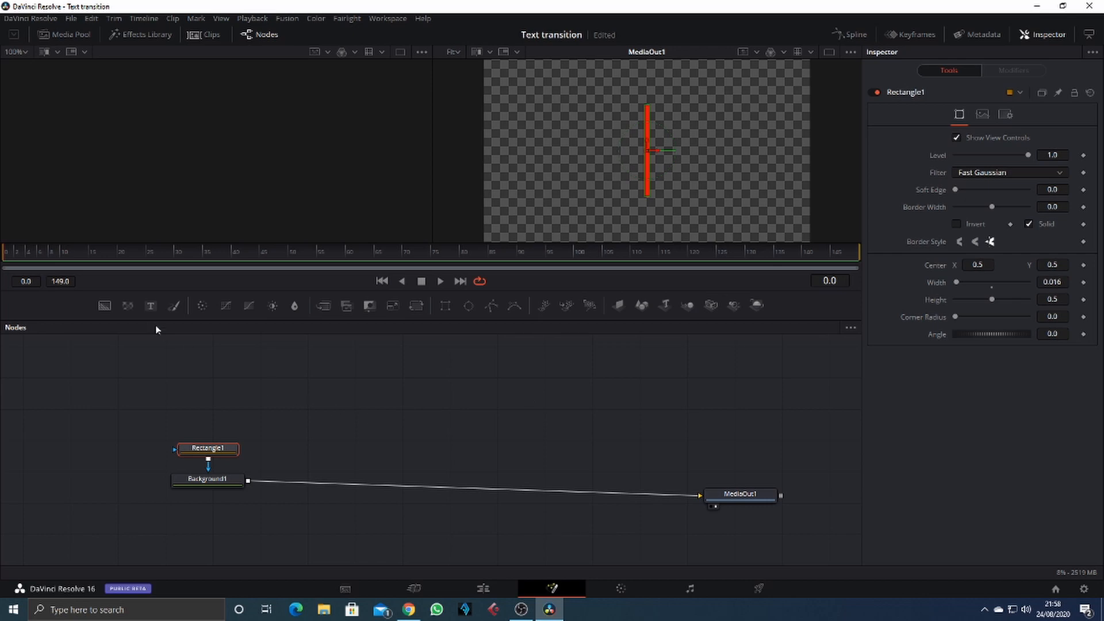
Add a Text node merged over the red background and set its font to Lato Light.
{"action": "left_click_drag", "start_coordinate": [153, 311], "coordinate": [247, 481]}
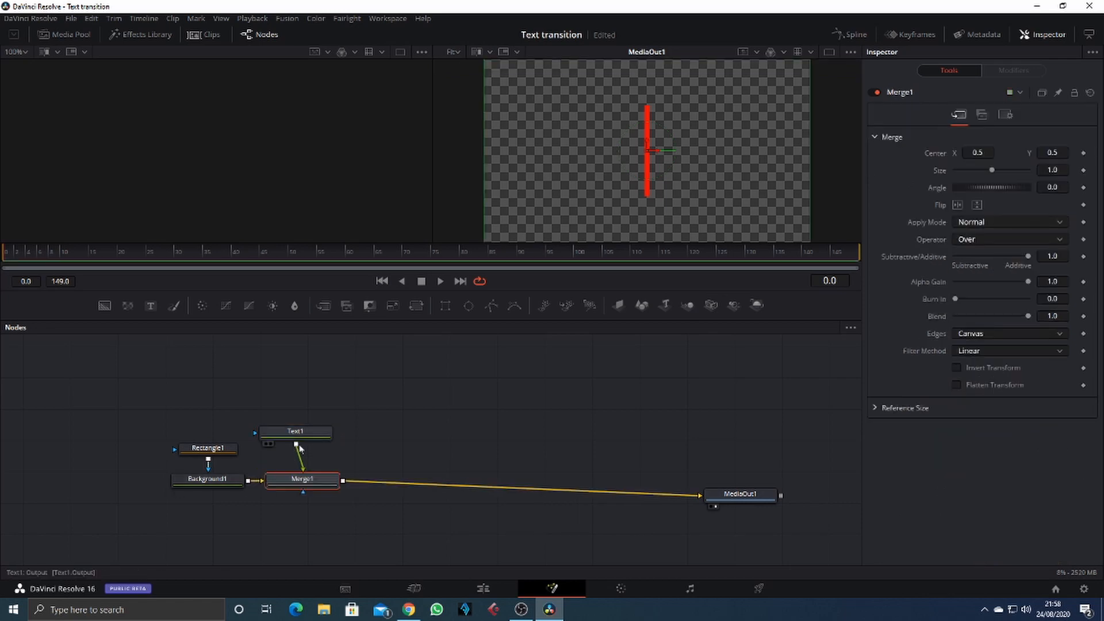
{"action": "left_click_drag", "start_coordinate": [313, 432], "coordinate": [317, 431]}
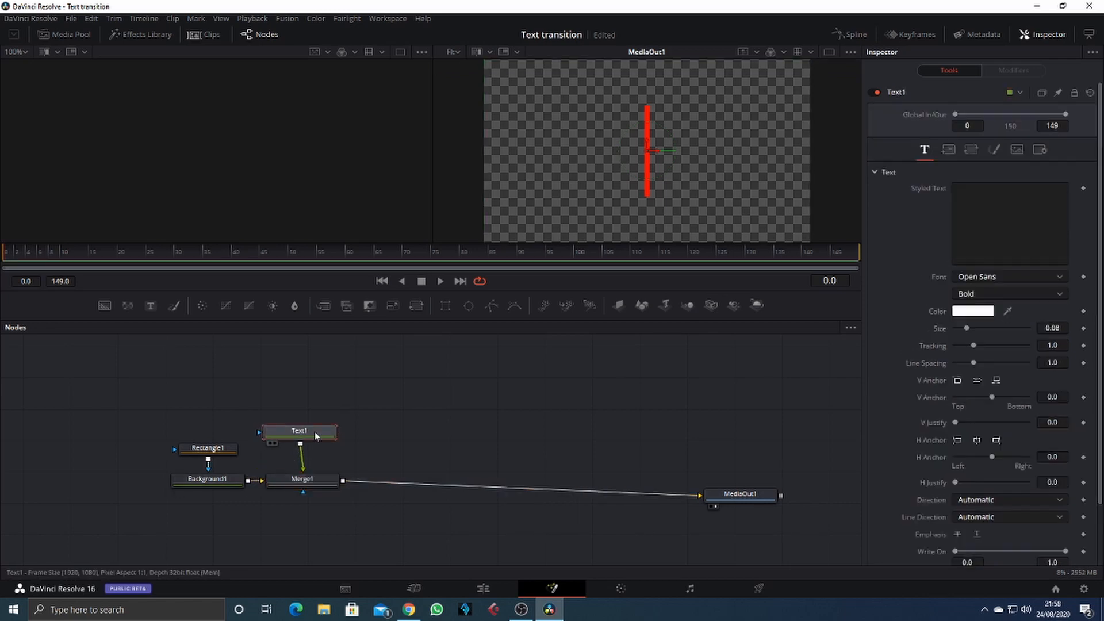
{"action": "left_click", "coordinate": [1062, 279]}
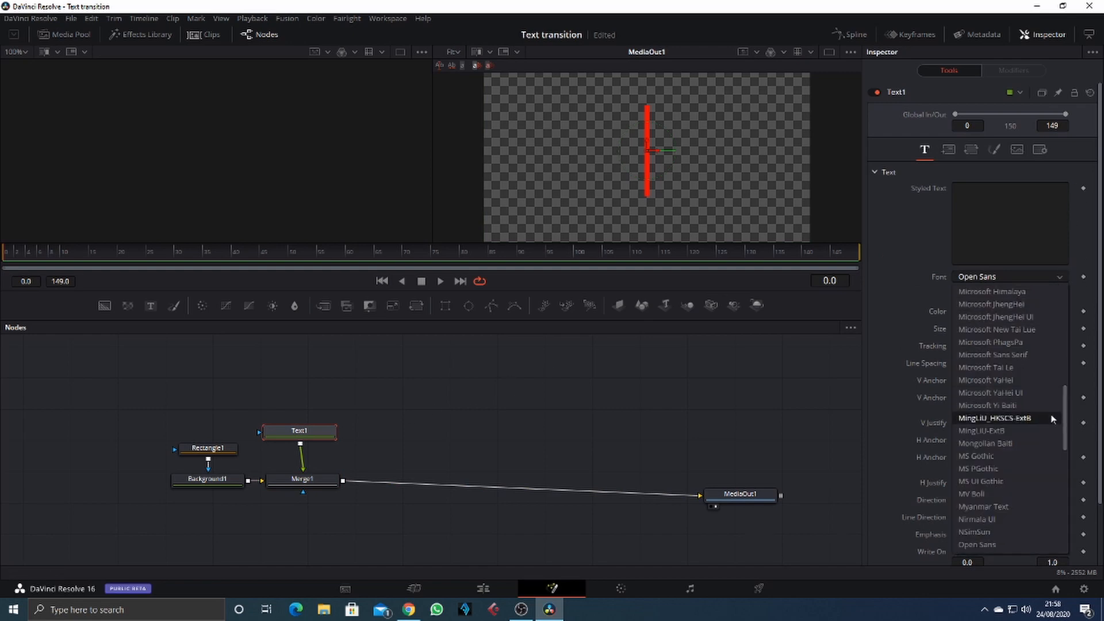
{"action": "scroll", "coordinate": [1064, 423], "scroll_direction": "up", "scroll_amount": 5}
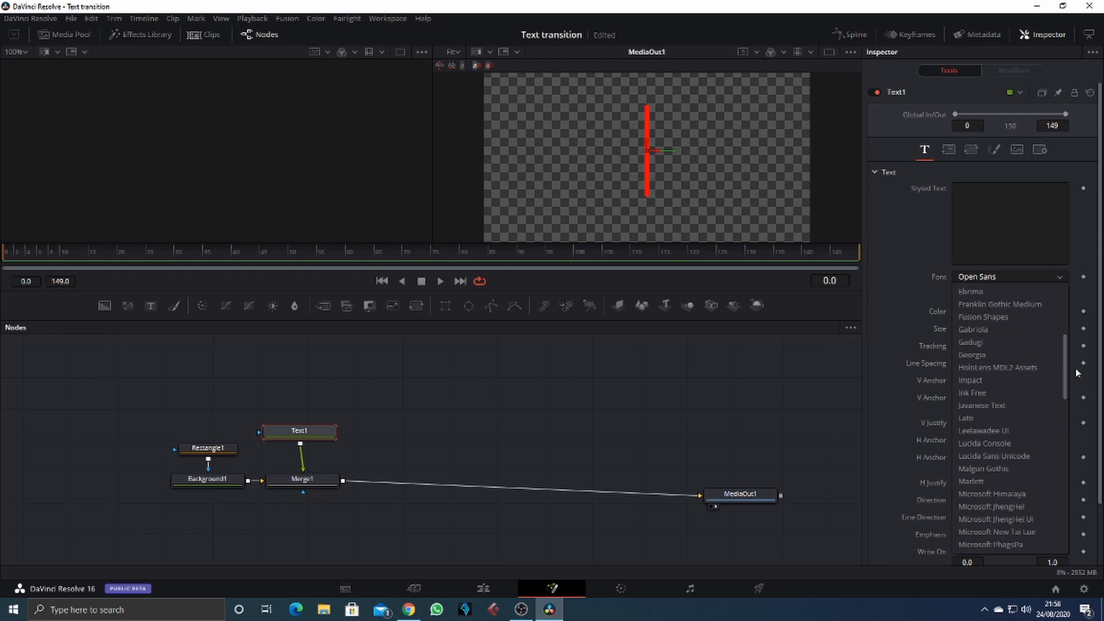
{"action": "left_click", "coordinate": [989, 420]}
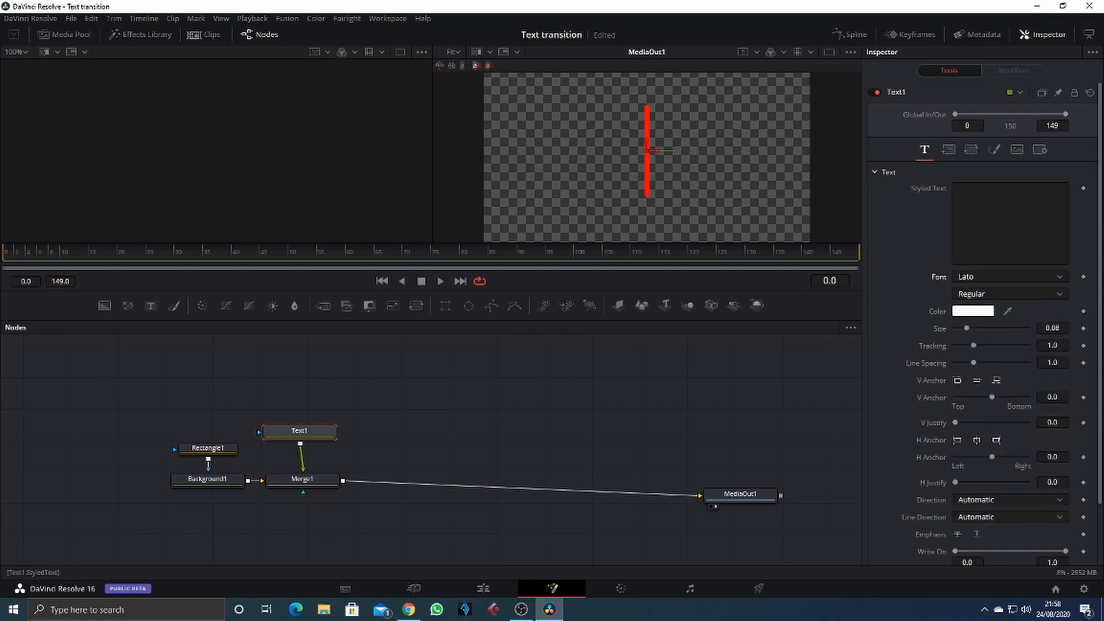
{"action": "left_click", "coordinate": [1064, 294]}
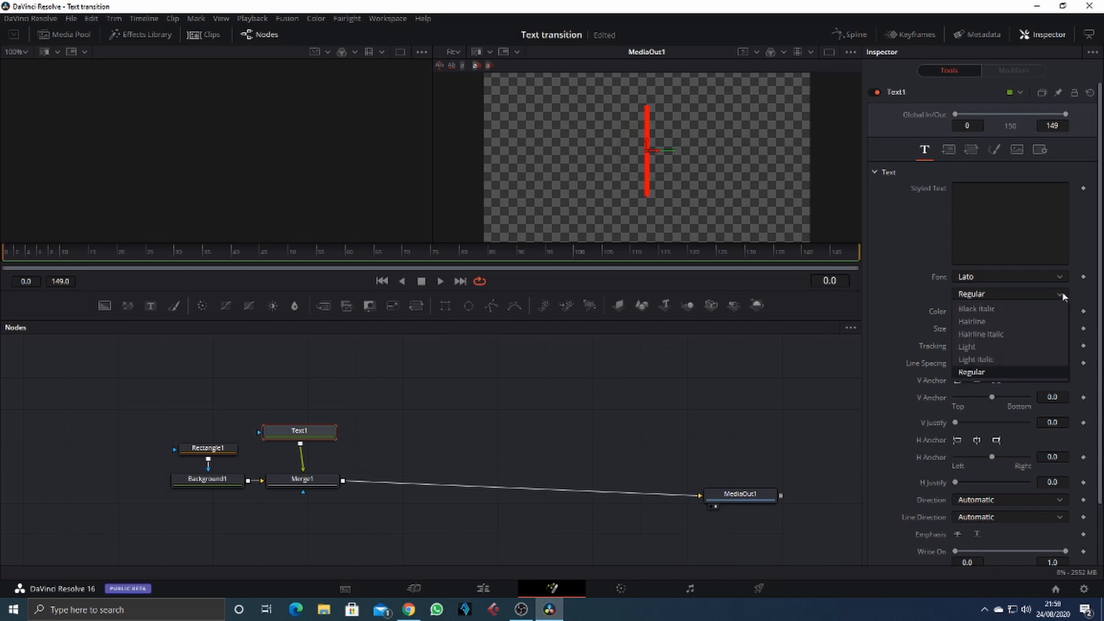
{"action": "left_click", "coordinate": [1016, 347]}
Enter "Title", "Transition" and "Made easy" on three lines as the Text1 node's styled text.
{"action": "left_click", "coordinate": [972, 199]}
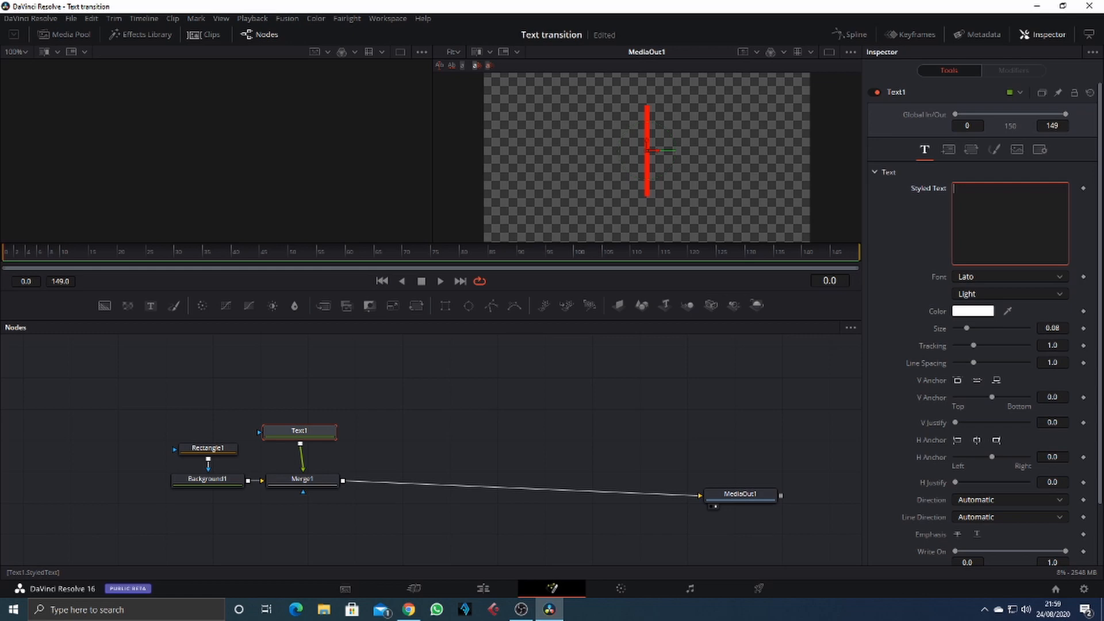
{"action": "type", "text": "Title"}
{"action": "key", "text": "Return"}
{"action": "type", "text": "Transition "}
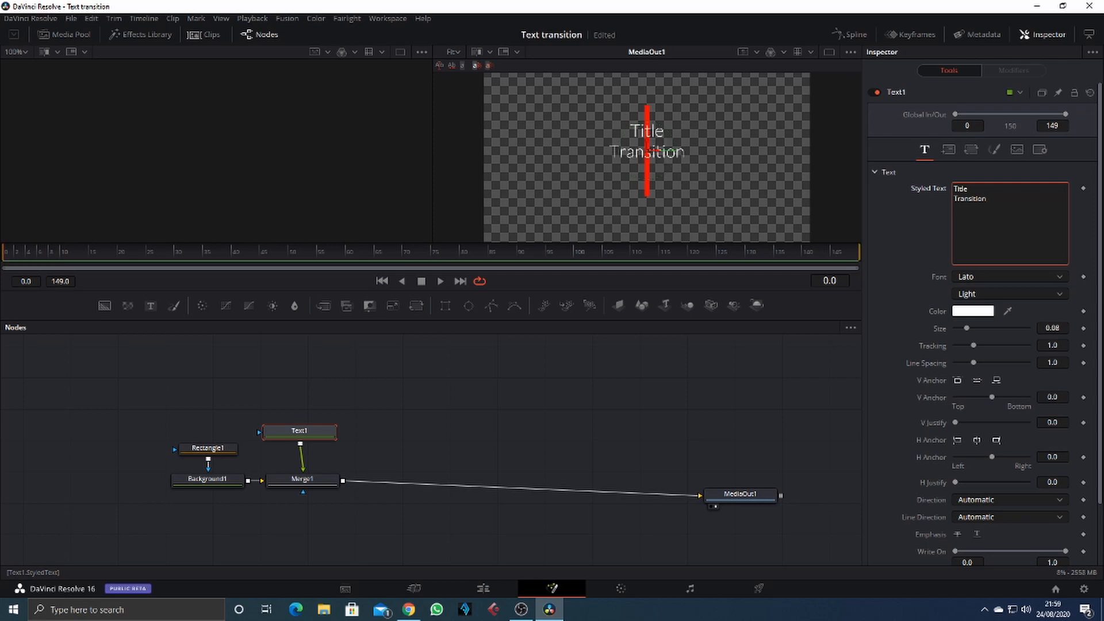
{"action": "type", "text": "Made easy"}
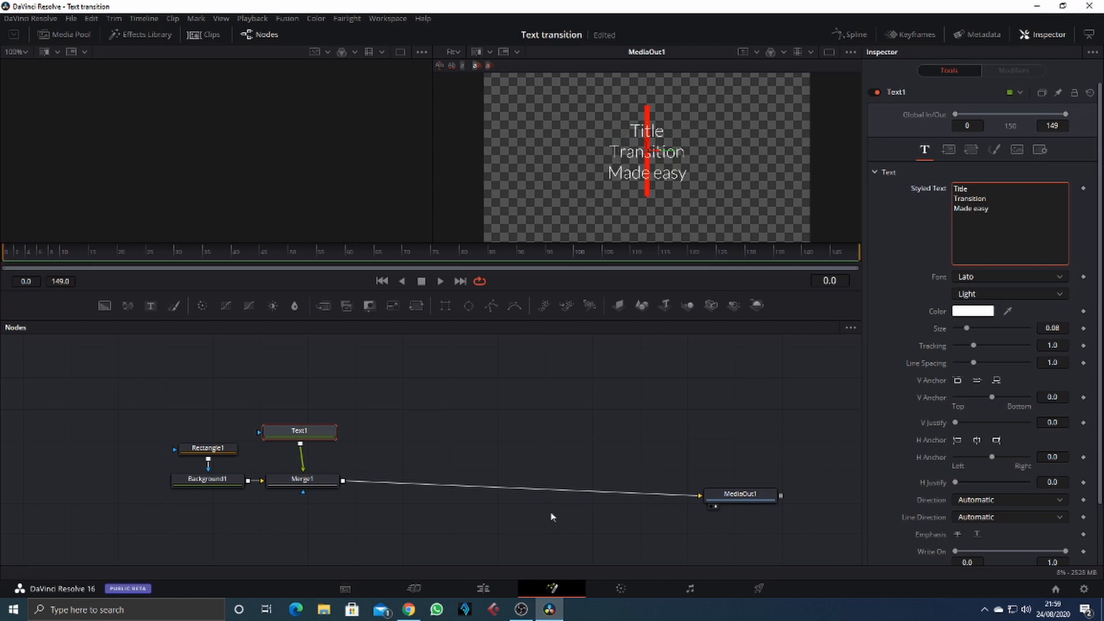
Shift the red bar to the title's left edge by setting Rectangle1's center X to 0.366.
{"action": "left_click", "coordinate": [200, 453]}
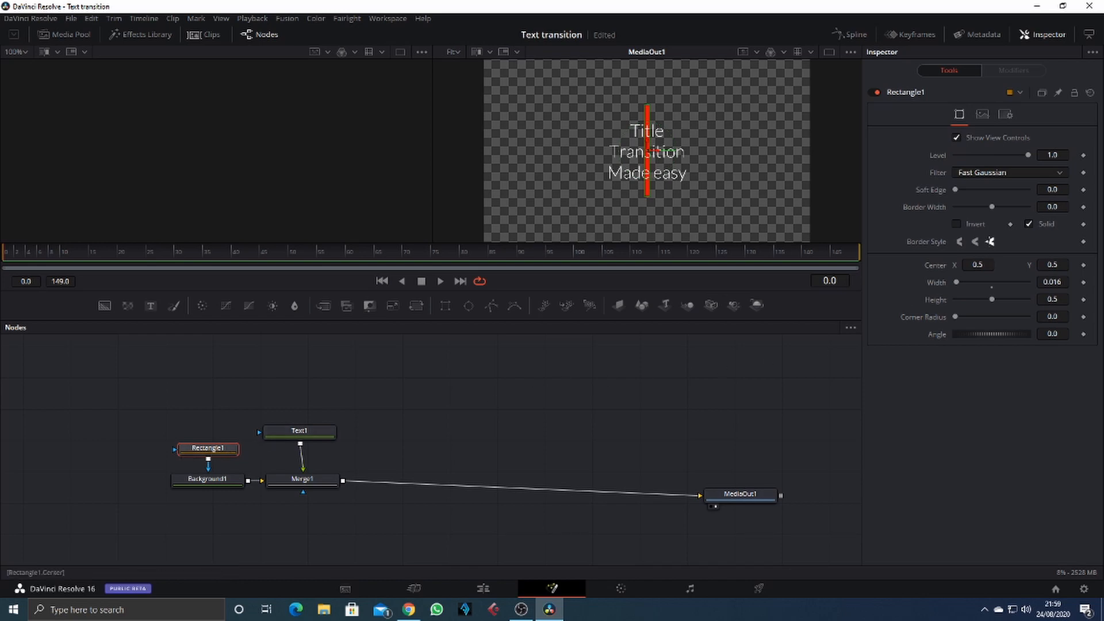
{"action": "left_click_drag", "start_coordinate": [980, 265], "coordinate": [937, 264]}
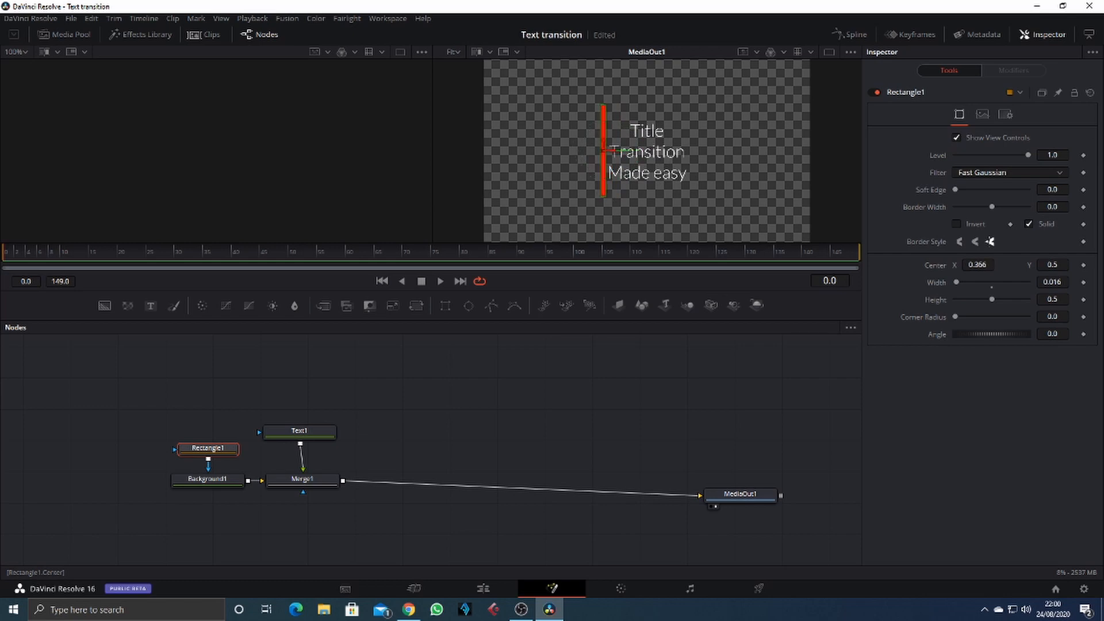
Mask the Text1 node with a new rectangle, shift the mask's center X to 0.625, and move the playhead to frame 70.
{"action": "left_click", "coordinate": [299, 430]}
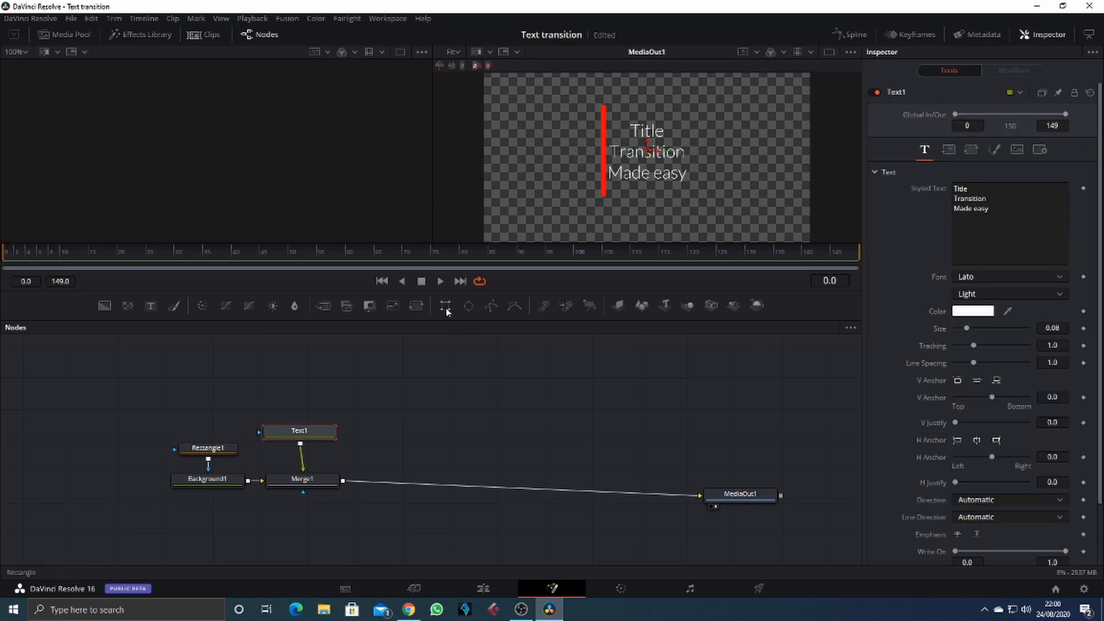
{"action": "left_click", "coordinate": [447, 308]}
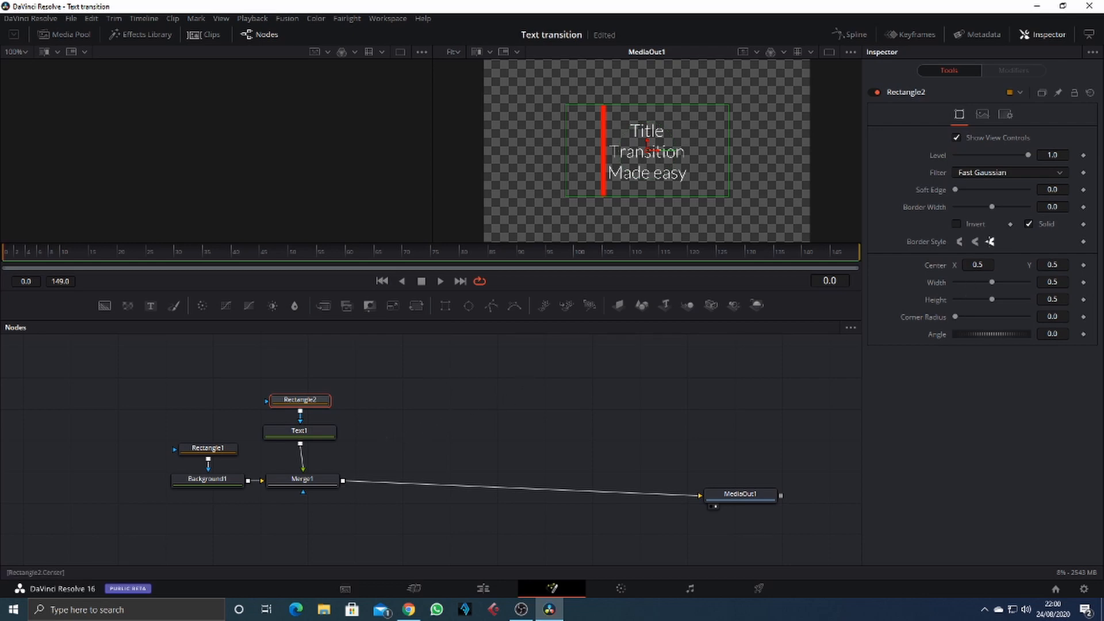
{"action": "left_click_drag", "start_coordinate": [647, 149], "coordinate": [690, 150]}
{"action": "left_click_drag", "start_coordinate": [136, 259], "coordinate": [406, 304]}
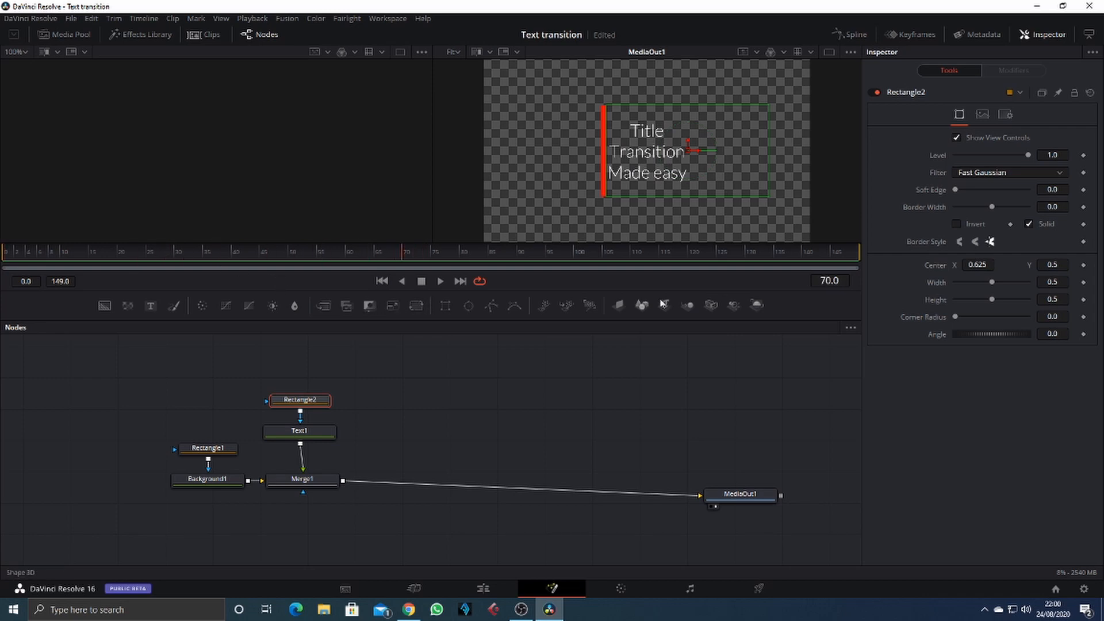
Keyframe the Rectangle2 mask's center at frame 70, and set its center X to 1.253 at frame 0.
{"action": "left_click", "coordinate": [1084, 266]}
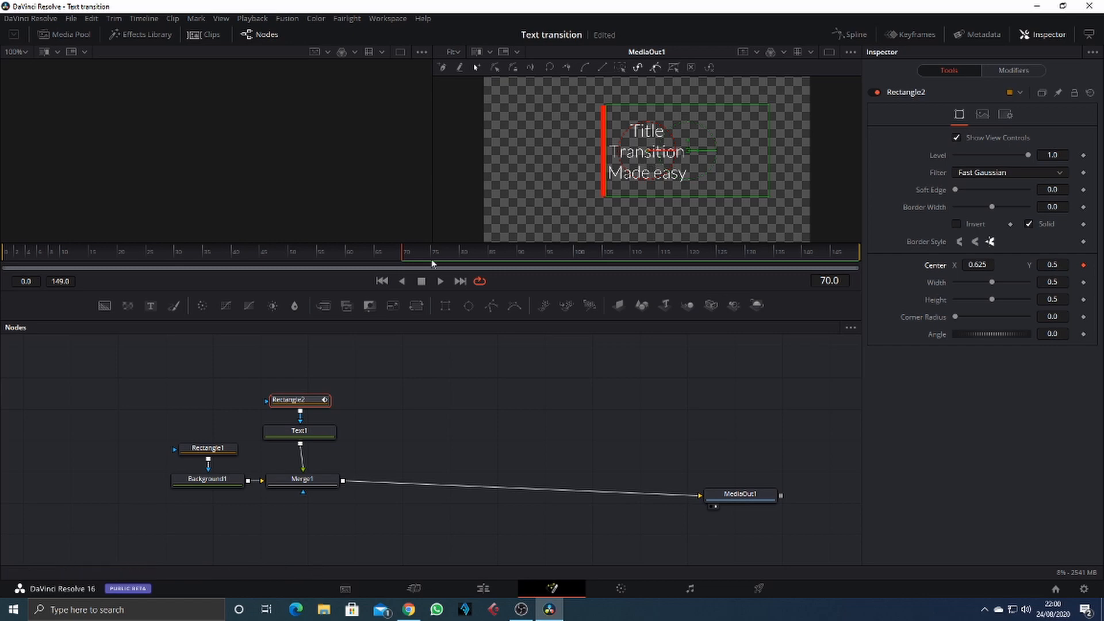
{"action": "mouse_move", "coordinate": [402, 260]}
{"action": "left_mouse_down"}
{"action": "mouse_move", "coordinate": [6, 270]}
{"action": "mouse_move", "coordinate": [1, 289]}
{"action": "left_mouse_up"}
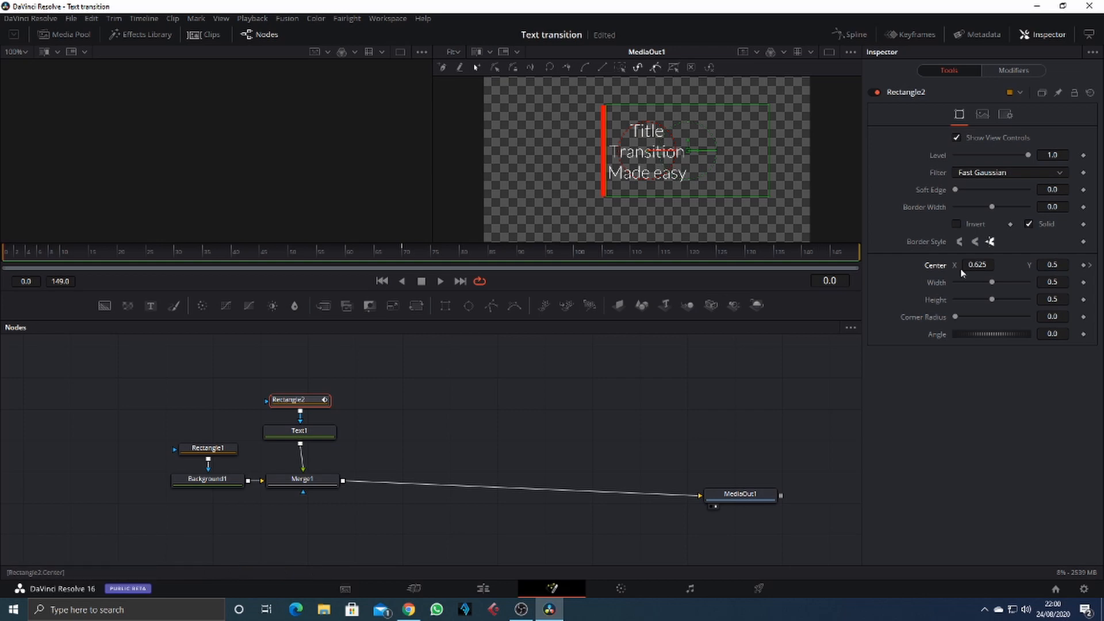
{"action": "left_click_drag", "start_coordinate": [708, 151], "coordinate": [897, 151]}
{"action": "left_click_drag", "start_coordinate": [934, 266], "coordinate": [936, 266]}
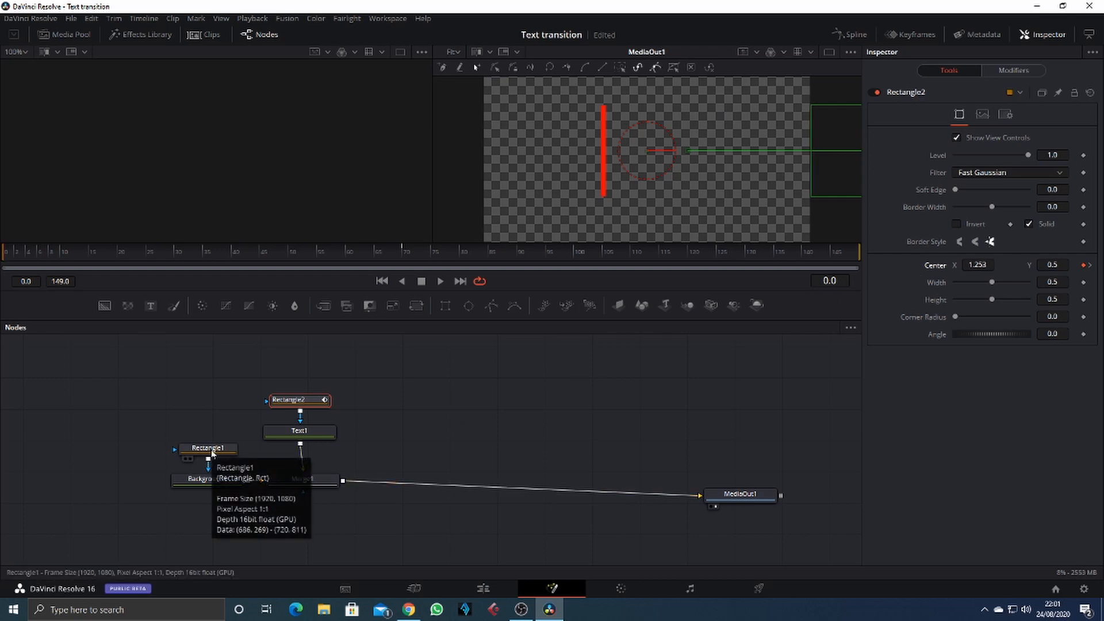
Keyframe Rectangle1's center at frame 70, set its center X to 1.017 at frame 0, and play the animation.
{"action": "left_click_drag", "start_coordinate": [281, 257], "coordinate": [404, 259]}
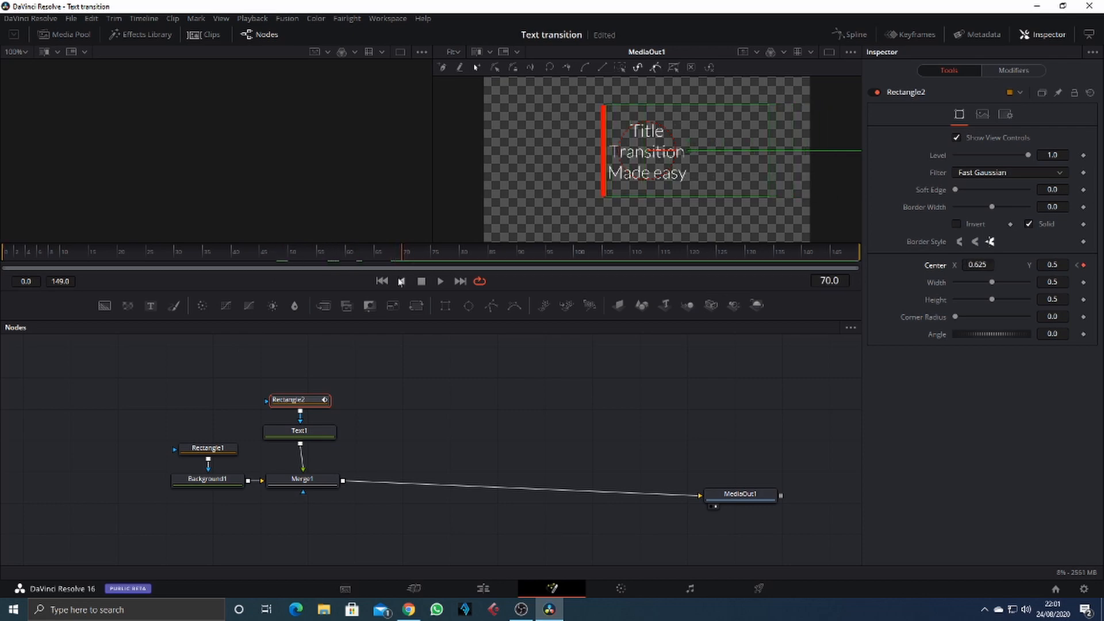
{"action": "left_click", "coordinate": [208, 450]}
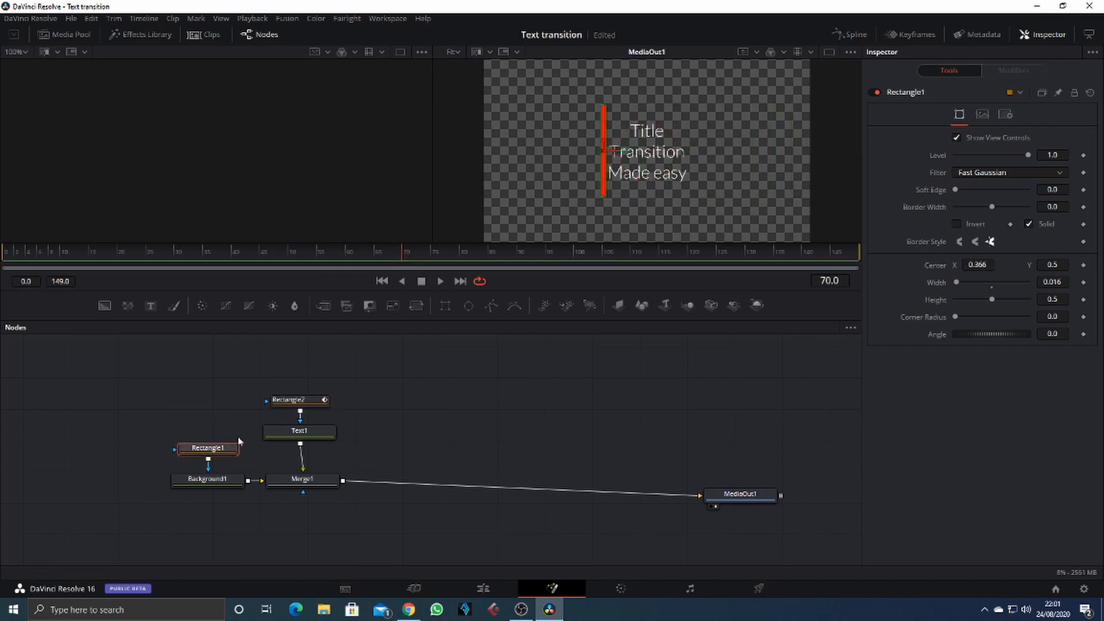
{"action": "left_click", "coordinate": [1084, 266]}
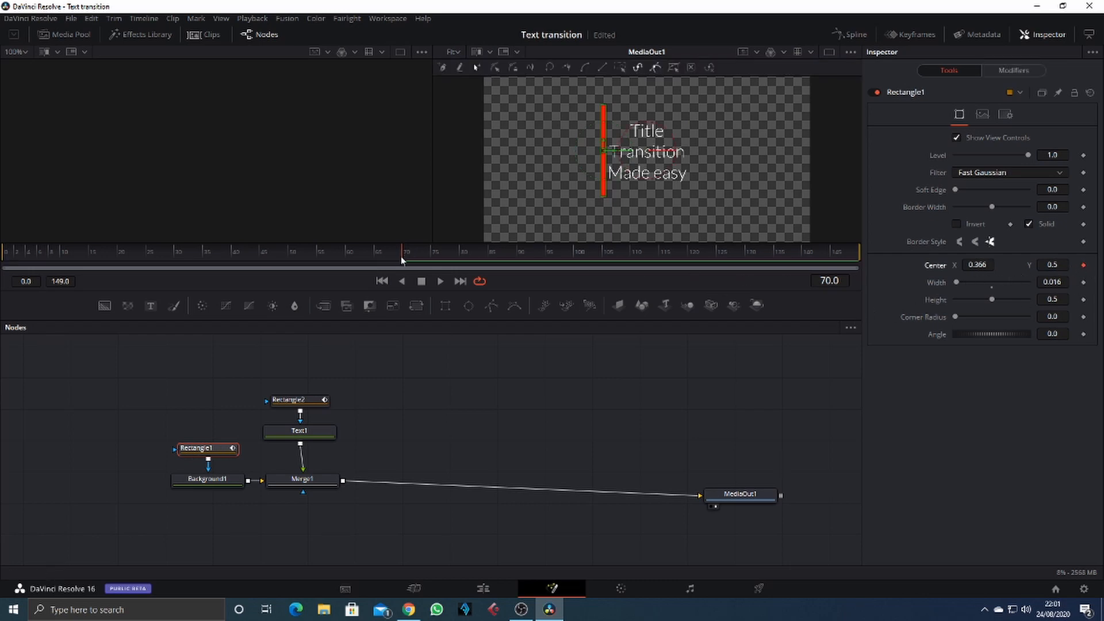
{"action": "left_click_drag", "start_coordinate": [408, 259], "coordinate": [6, 258]}
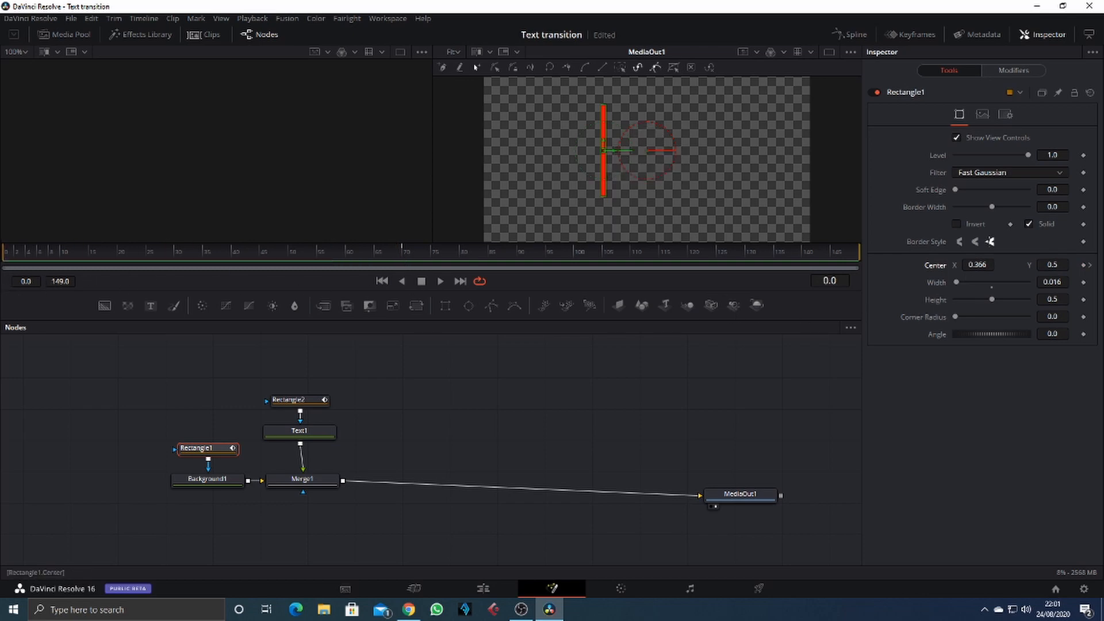
{"action": "left_click_drag", "start_coordinate": [978, 265], "coordinate": [1080, 265]}
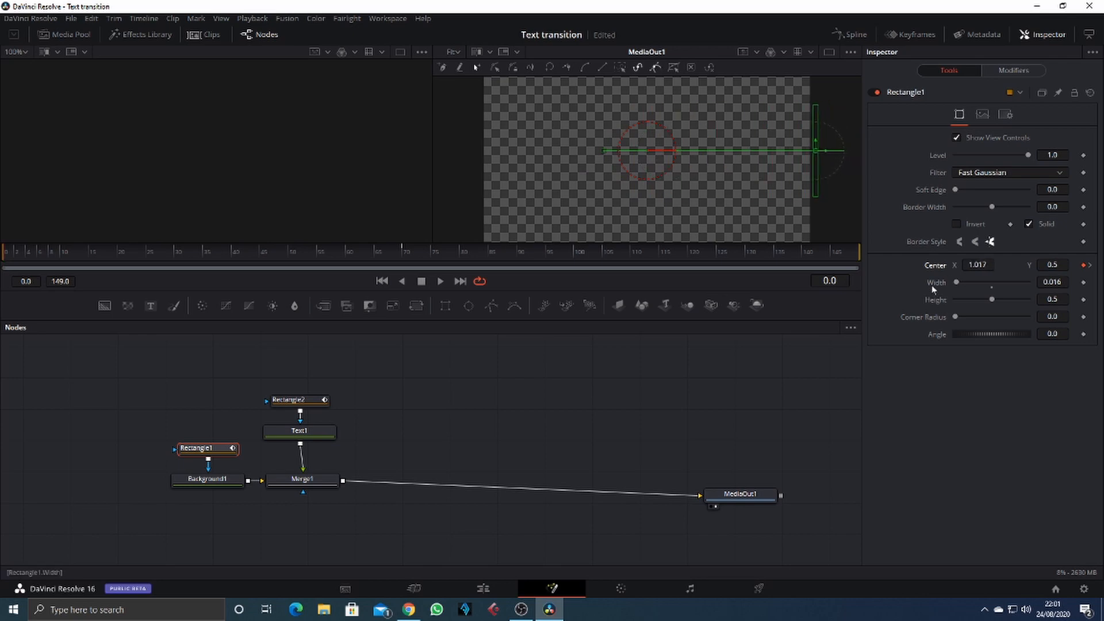
{"action": "left_click", "coordinate": [440, 281]}
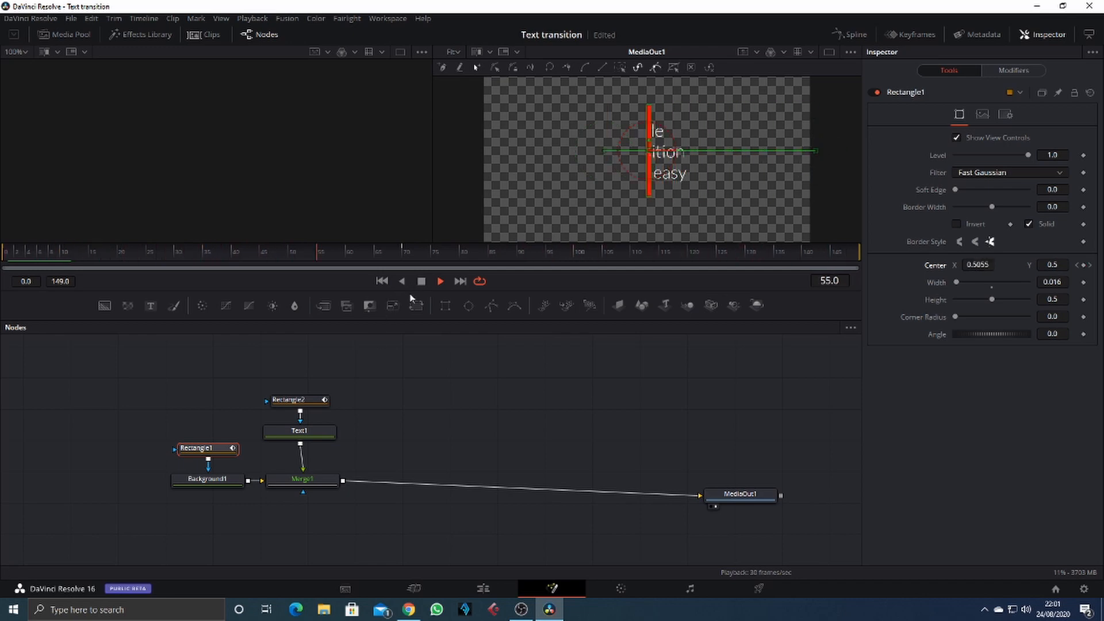
{"action": "left_click", "coordinate": [421, 284]}
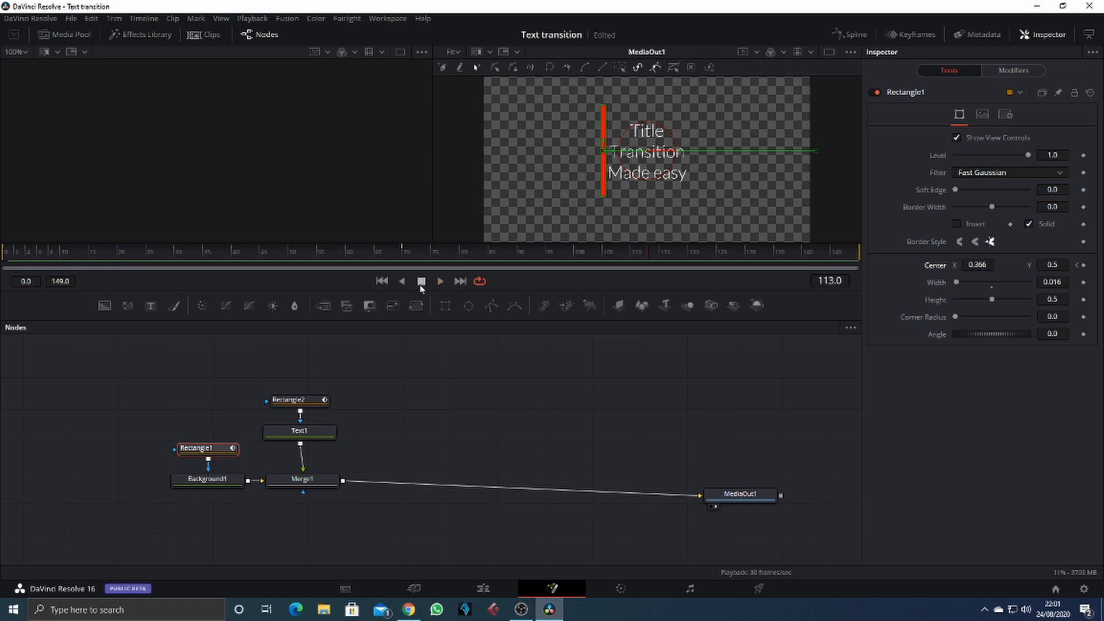
In the spline editor, smooth Rectangle1's displacement curve and stretch the frame 70 keyframe's handle horizontally back to about frame 0.
{"action": "left_click", "coordinate": [857, 35]}
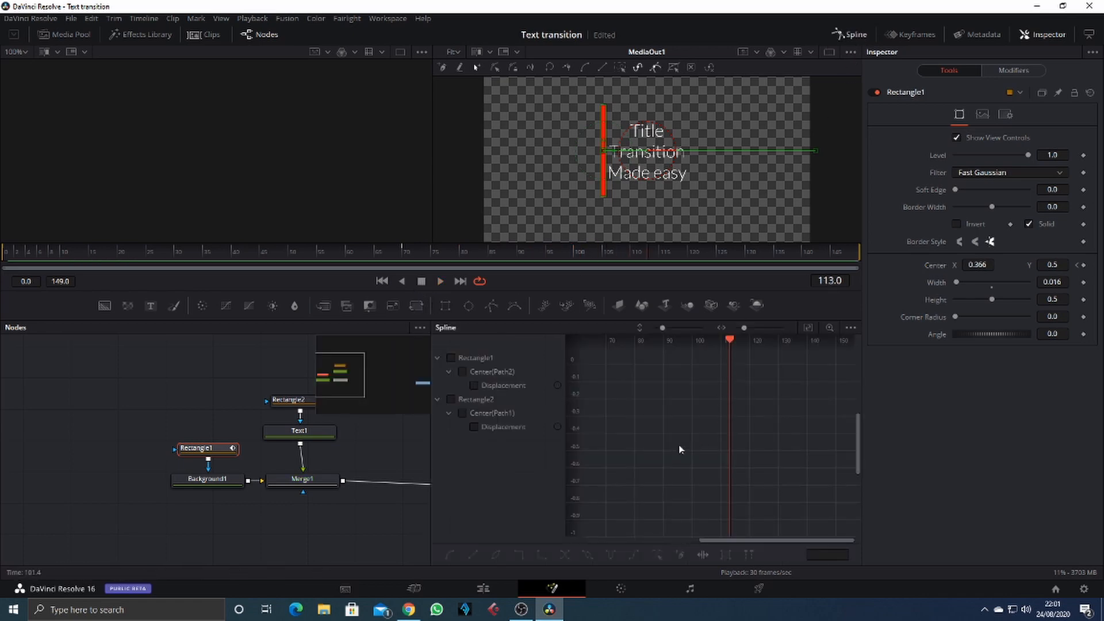
{"action": "left_click", "coordinate": [452, 358]}
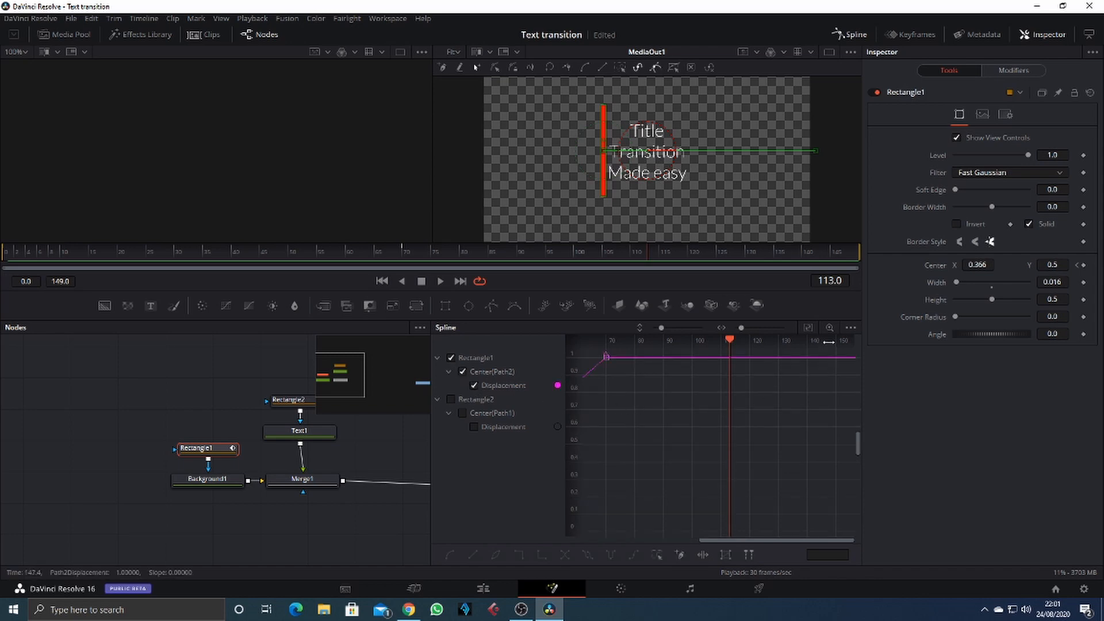
{"action": "left_click", "coordinate": [808, 328]}
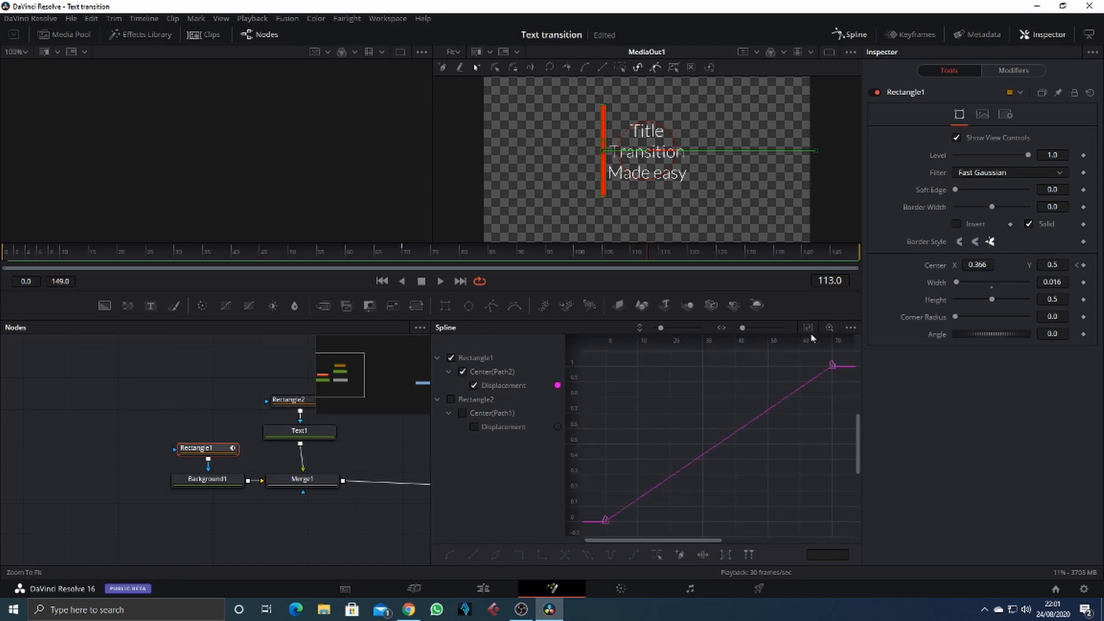
{"action": "left_click_drag", "start_coordinate": [844, 358], "coordinate": [590, 528]}
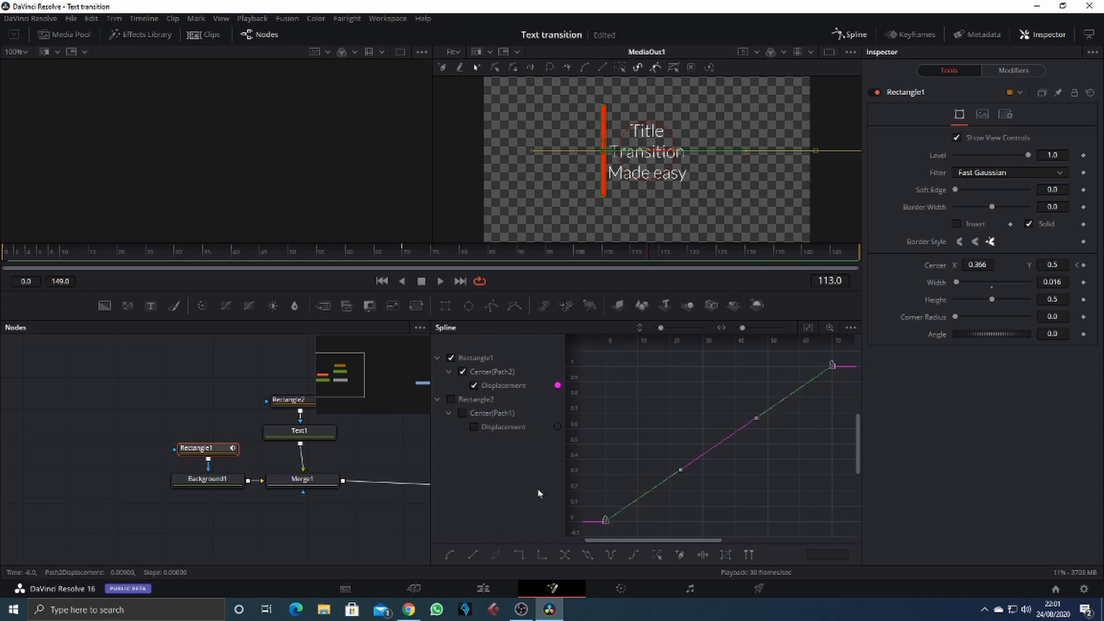
{"action": "key", "text": "s"}
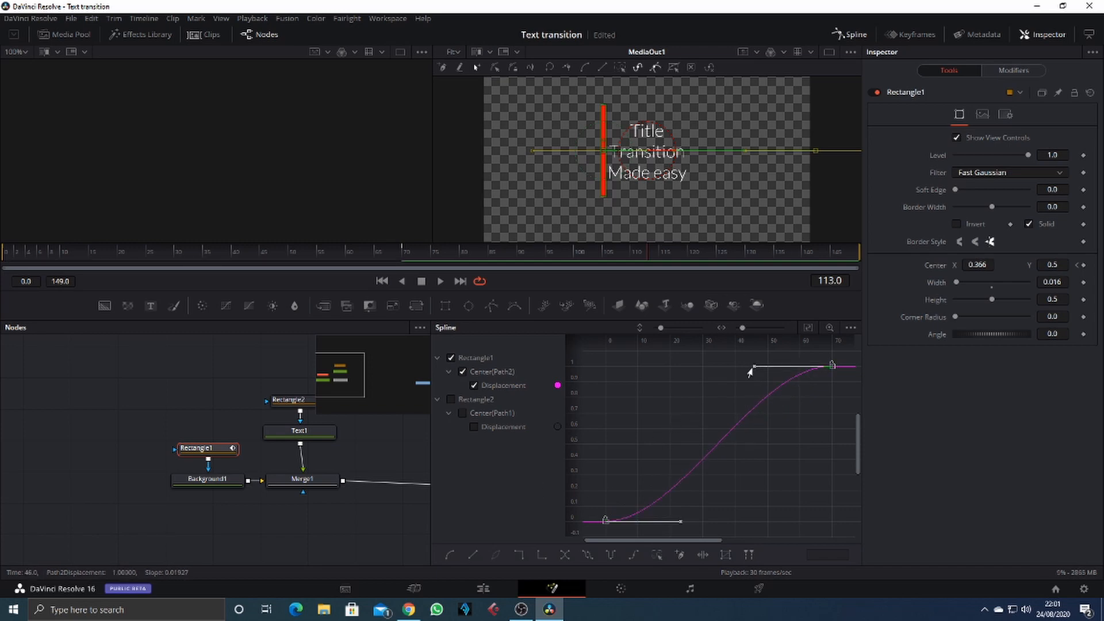
{"action": "left_click_drag", "start_coordinate": [757, 366], "coordinate": [606, 372]}
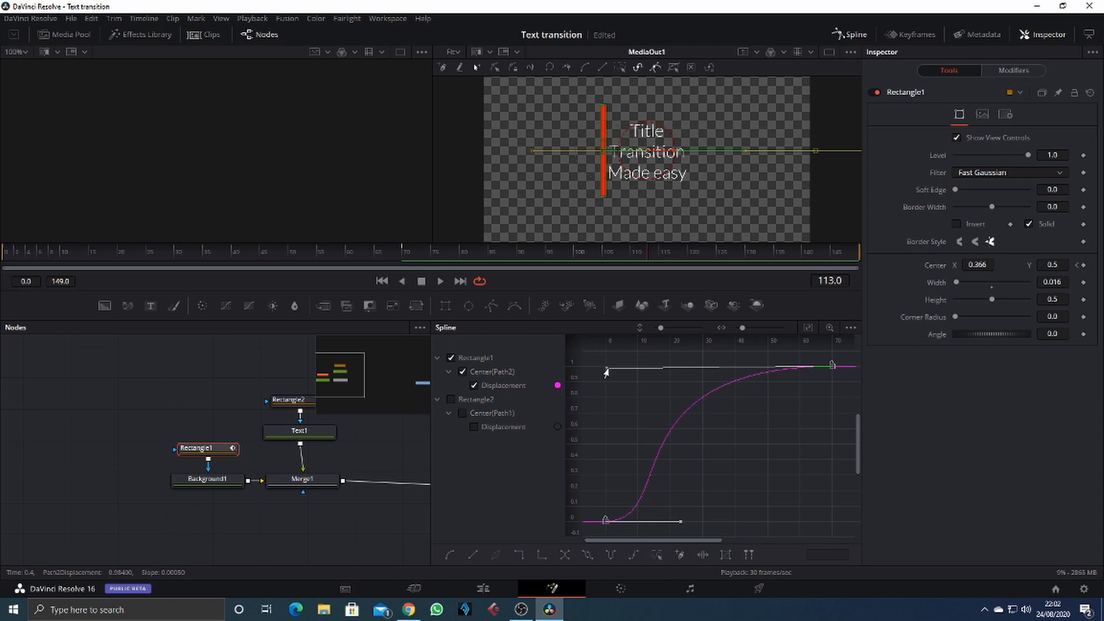
{"action": "left_click_drag", "start_coordinate": [606, 373], "coordinate": [606, 371]}
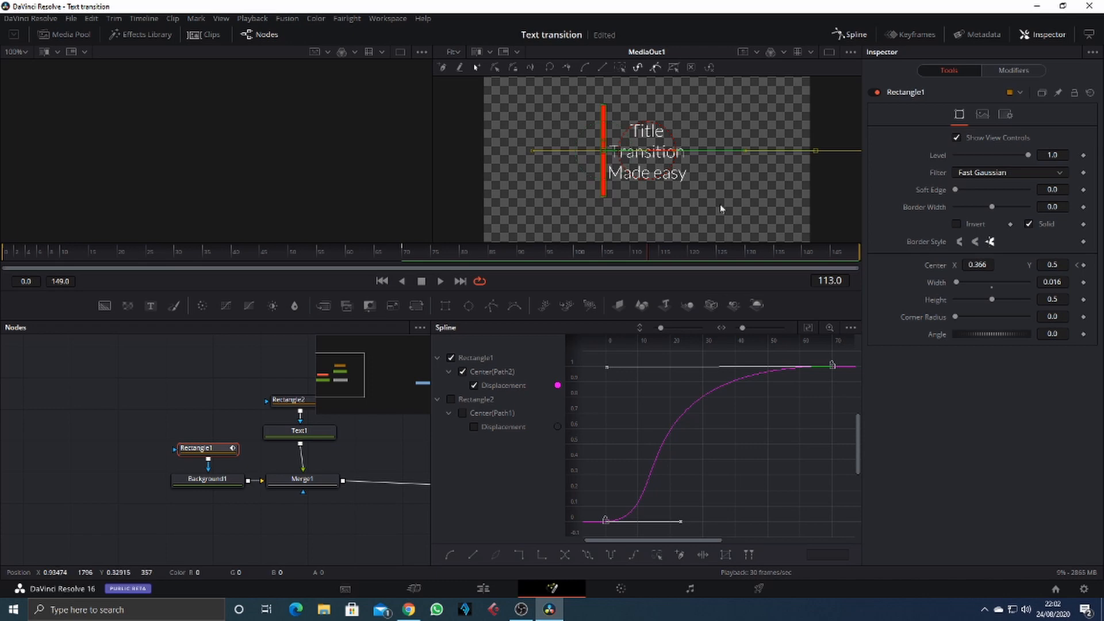
Show only Rectangle2's displacement curve, smooth it, and stretch its frame 70 keyframe's handle horizontally back to about frame 0.
{"action": "left_click", "coordinate": [451, 399]}
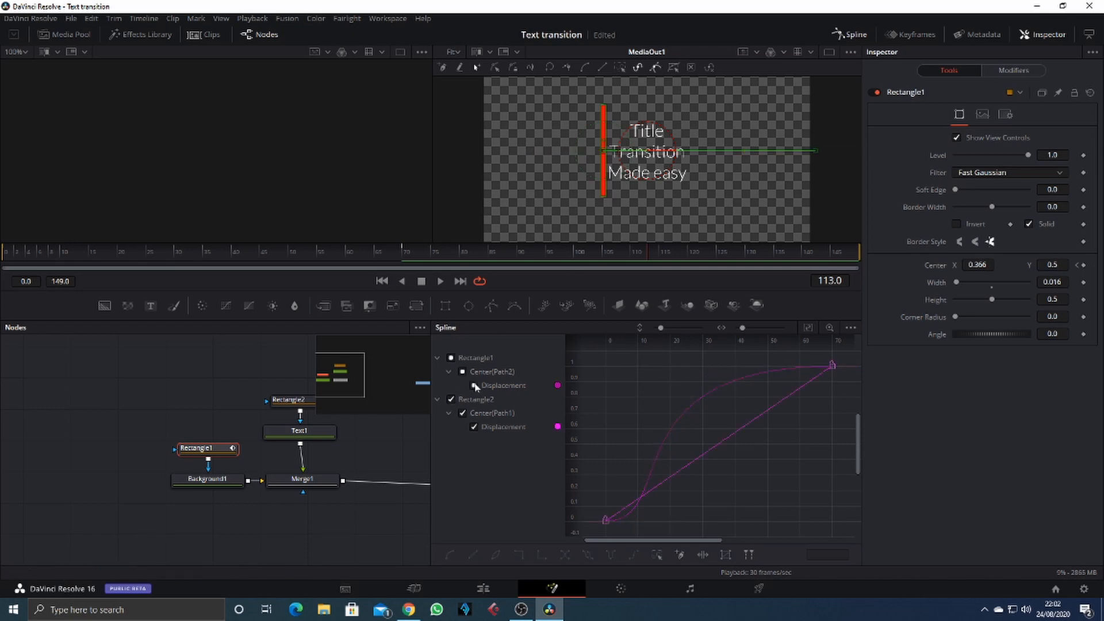
{"action": "left_click", "coordinate": [475, 384]}
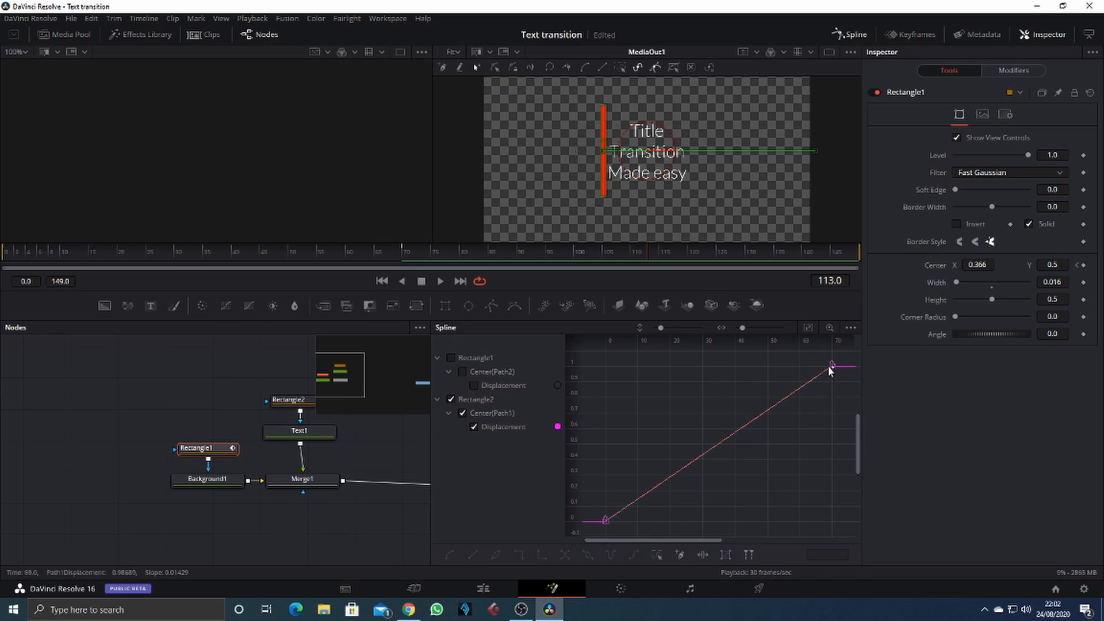
{"action": "left_click_drag", "start_coordinate": [845, 354], "coordinate": [598, 533]}
{"action": "key", "text": "s"}
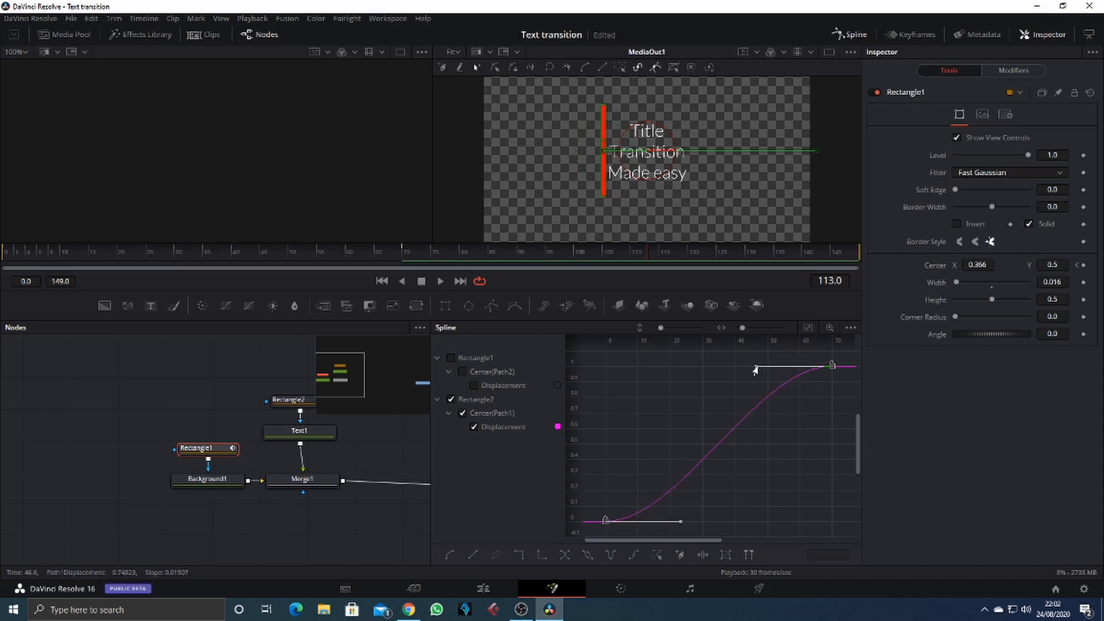
{"action": "left_click_drag", "start_coordinate": [758, 366], "coordinate": [605, 369]}
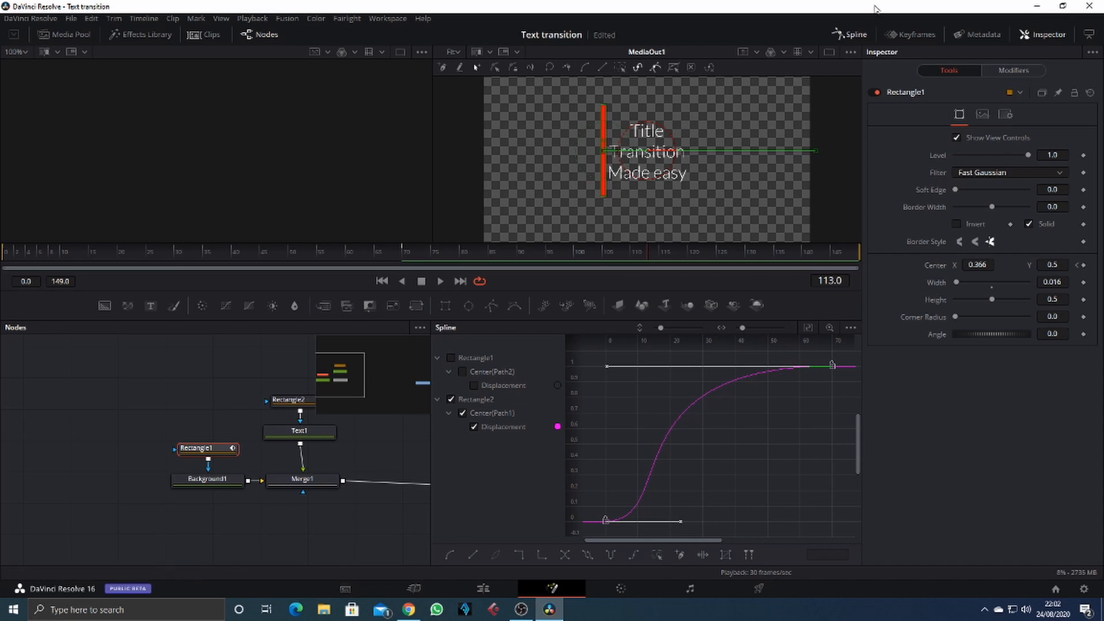
Close the spline editor and play back the eased title animation.
{"action": "left_click", "coordinate": [863, 36]}
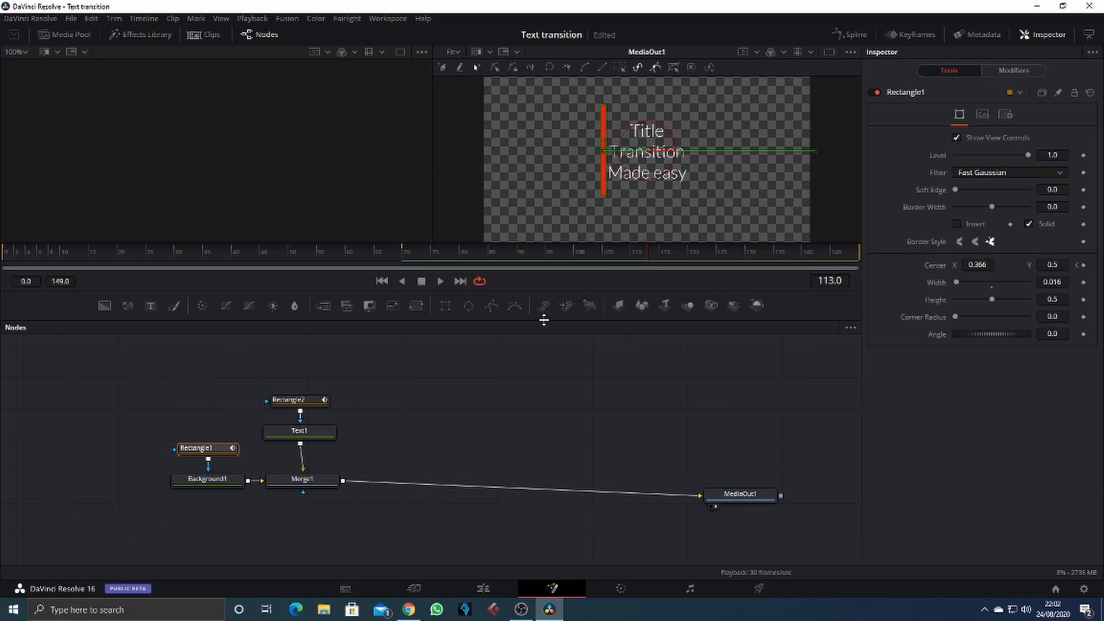
{"action": "left_click", "coordinate": [441, 282]}
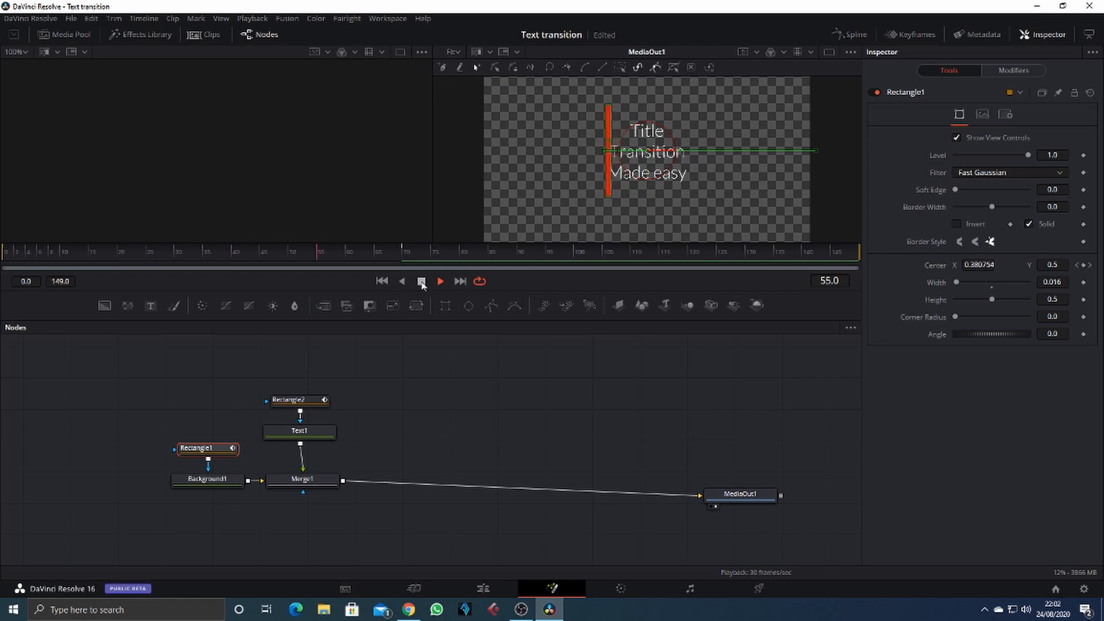
{"action": "left_click", "coordinate": [422, 281]}
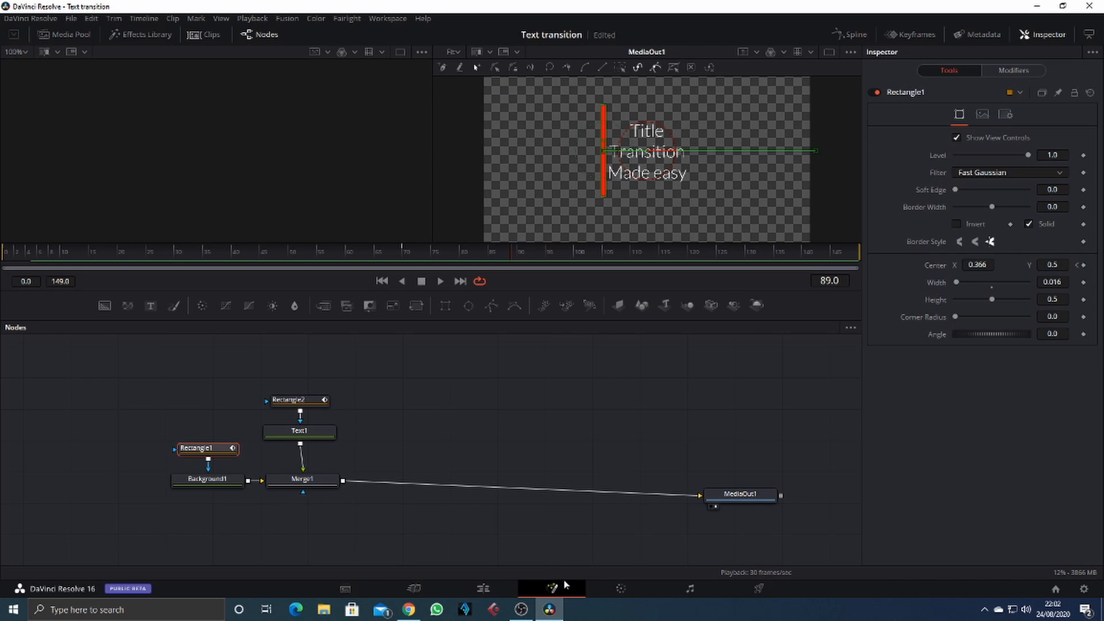
On the edit timeline, paste a copy of the Fusion Composition clip directly after the original at 01:00:05:00.
{"action": "left_click", "coordinate": [485, 588]}
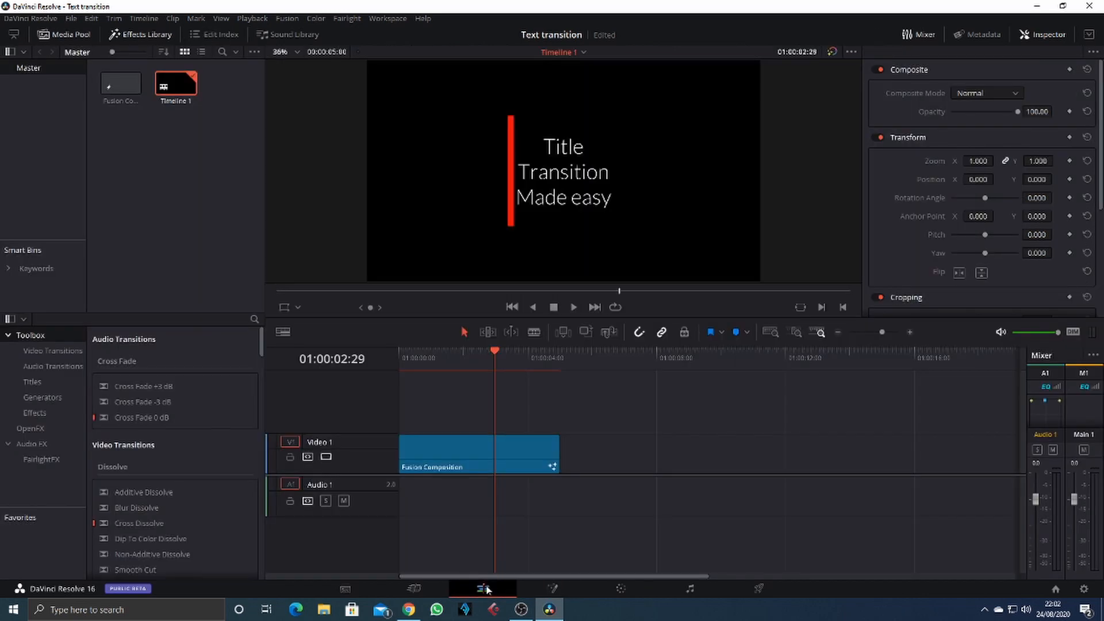
{"action": "left_click", "coordinate": [547, 439]}
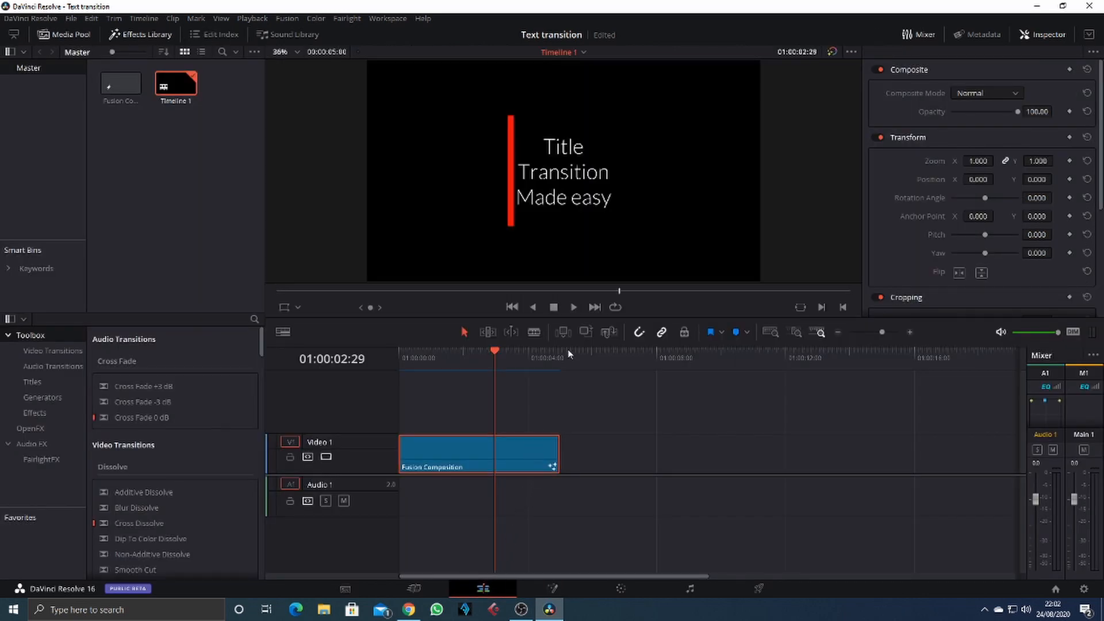
{"action": "left_click", "coordinate": [569, 352]}
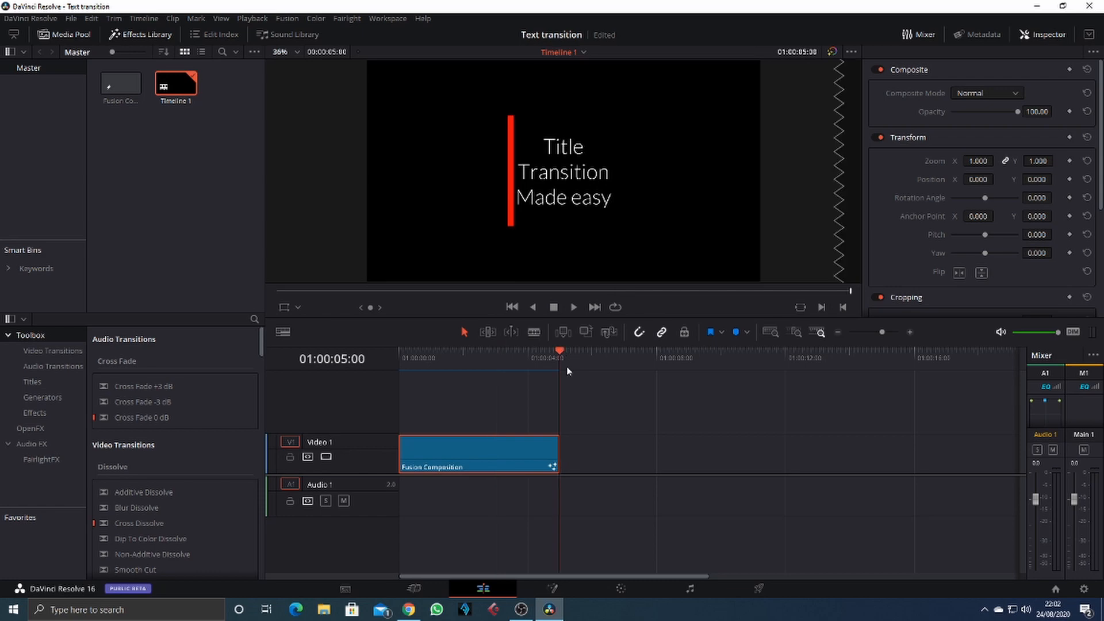
{"action": "key", "text": "ctrl+v"}
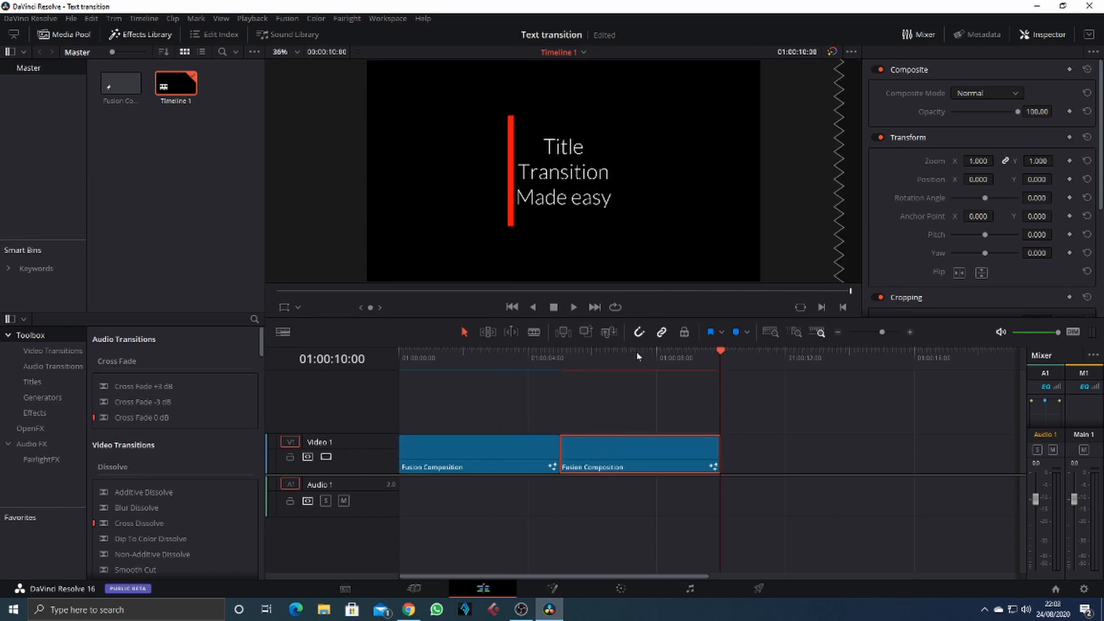
Open the second Fusion Composition clip in Fusion and replace Text1's three lines with "With", "Blackmagic" and "& Fusion".
{"action": "left_click", "coordinate": [636, 352]}
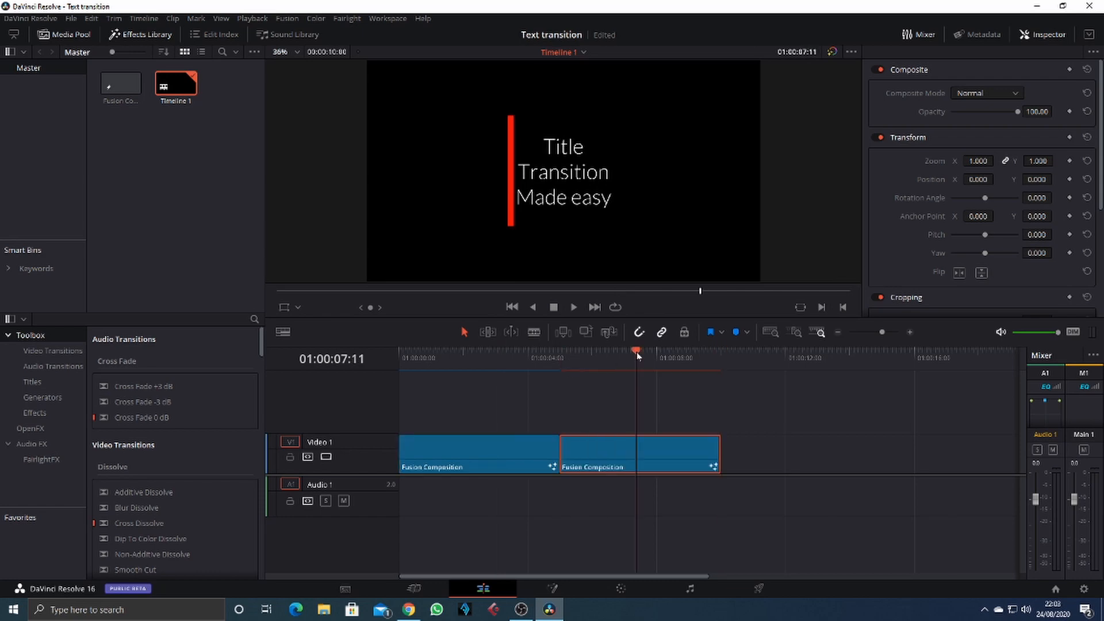
{"action": "left_click", "coordinate": [552, 588]}
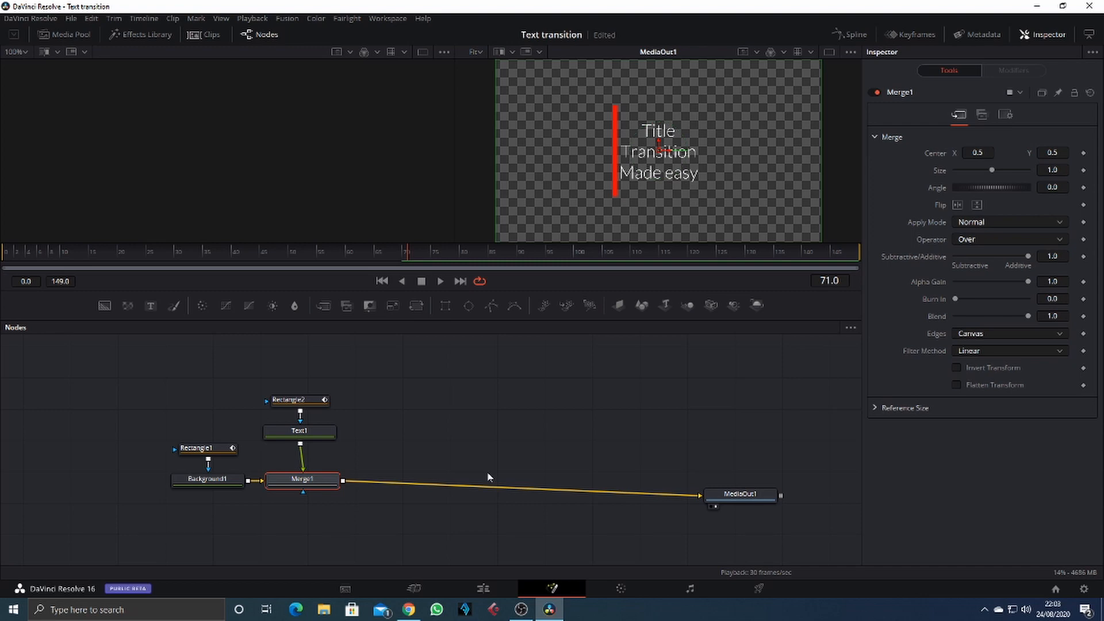
{"action": "left_click", "coordinate": [316, 431]}
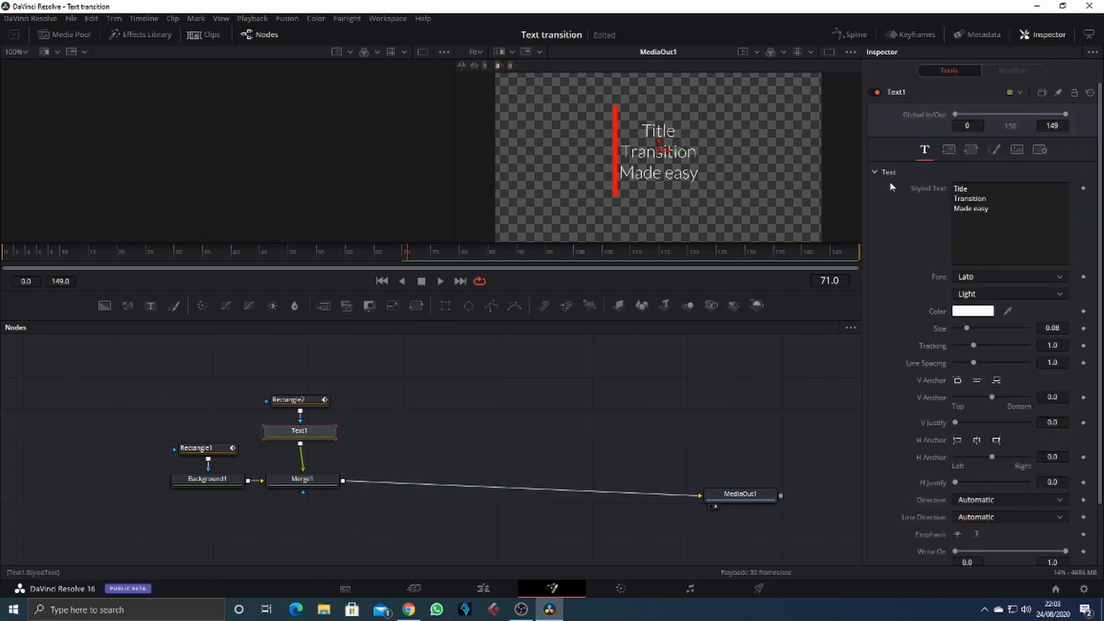
{"action": "left_click_drag", "start_coordinate": [969, 188], "coordinate": [954, 188]}
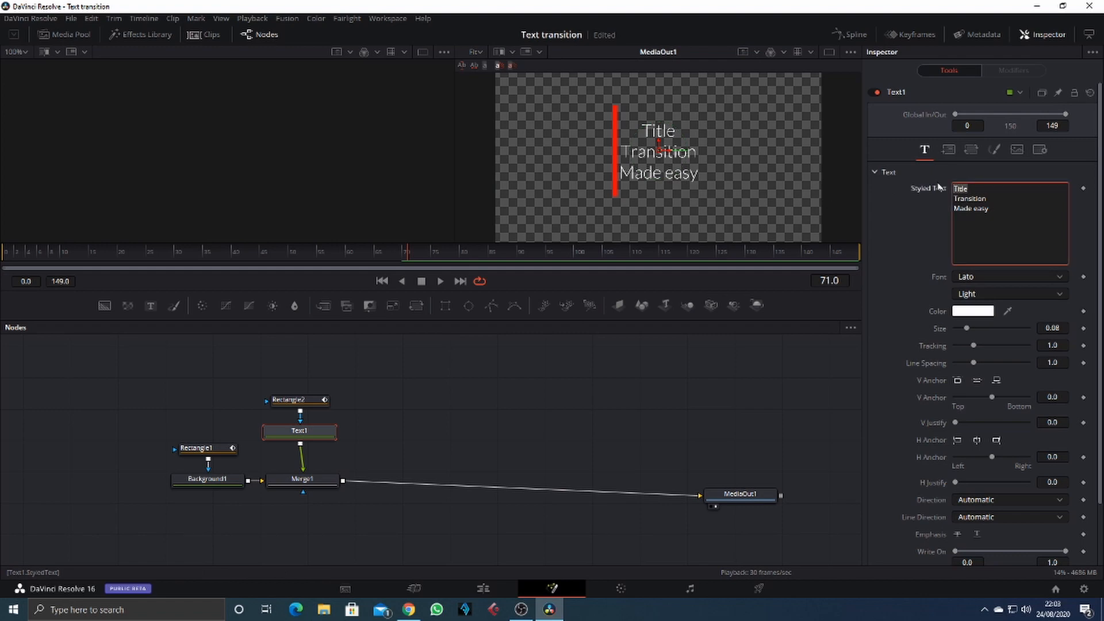
{"action": "type", "text": "Wit"}
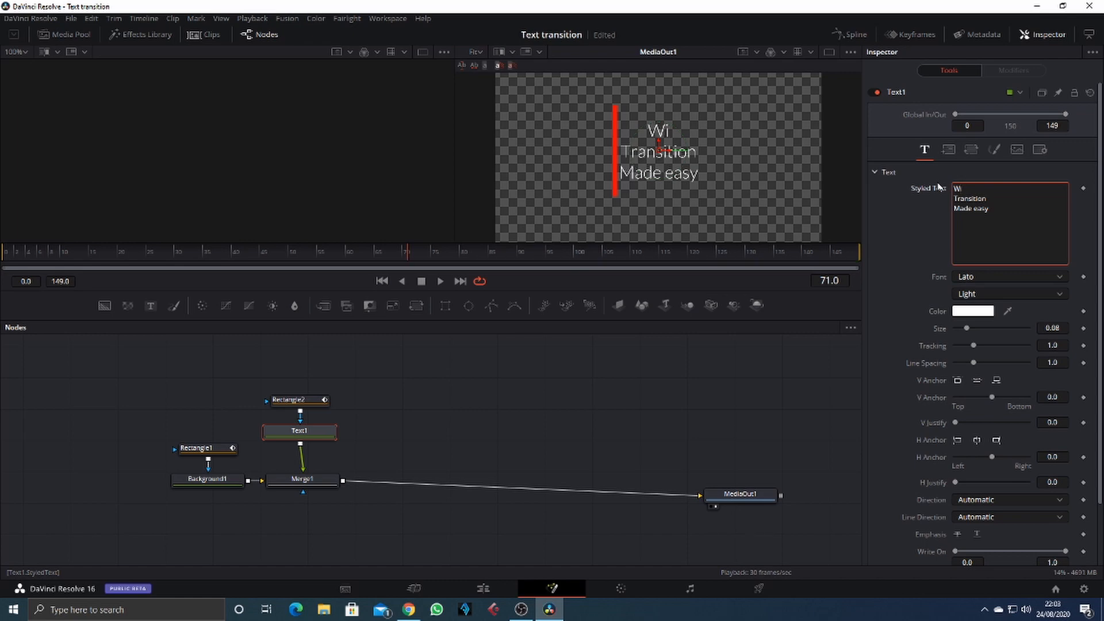
{"action": "type", "text": "h"}
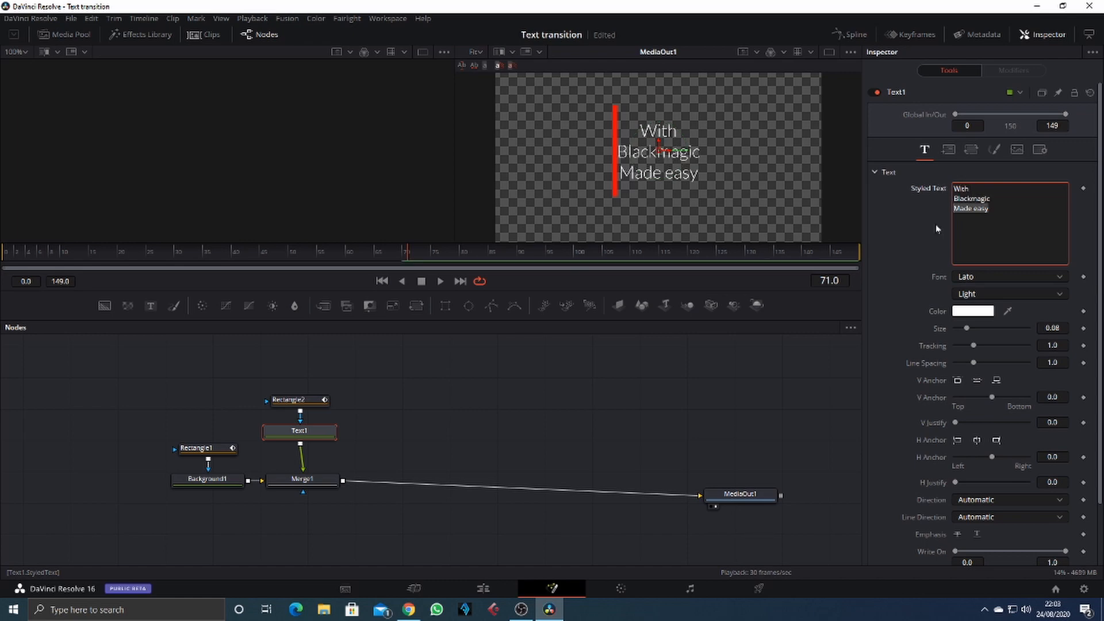
{"action": "type", "text": "&"}
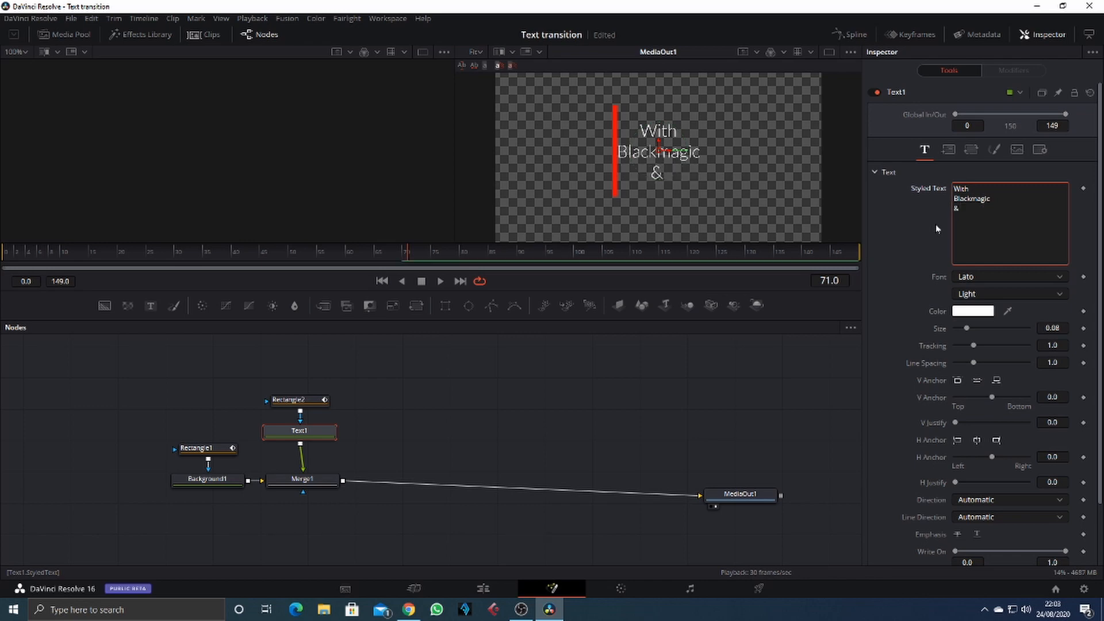
{"action": "type", "text": " Fusio"}
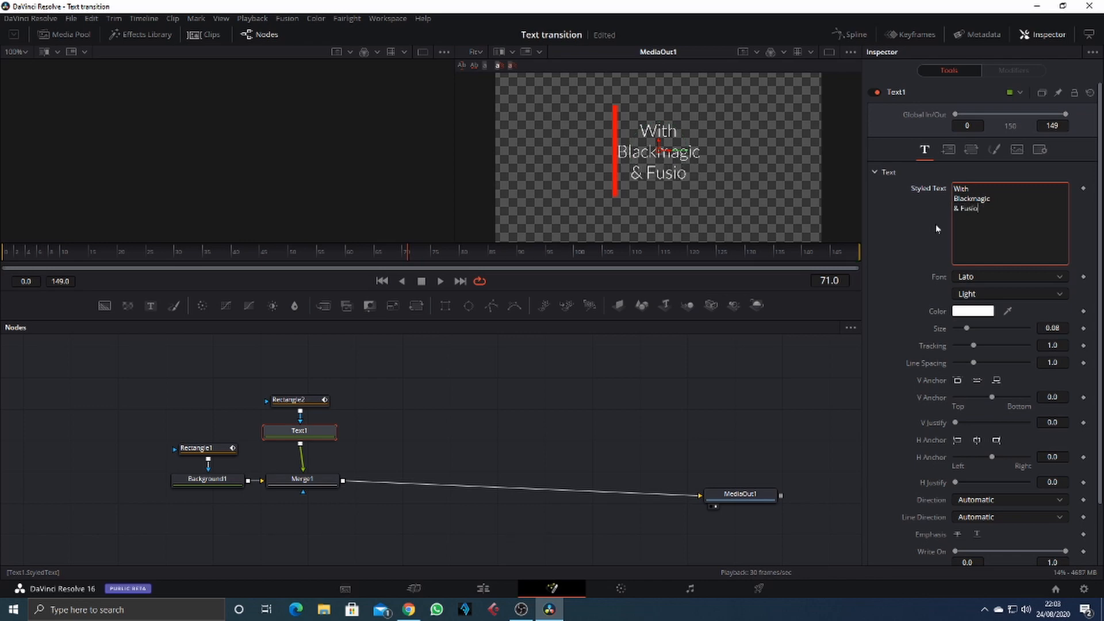
{"action": "type", "text": "n"}
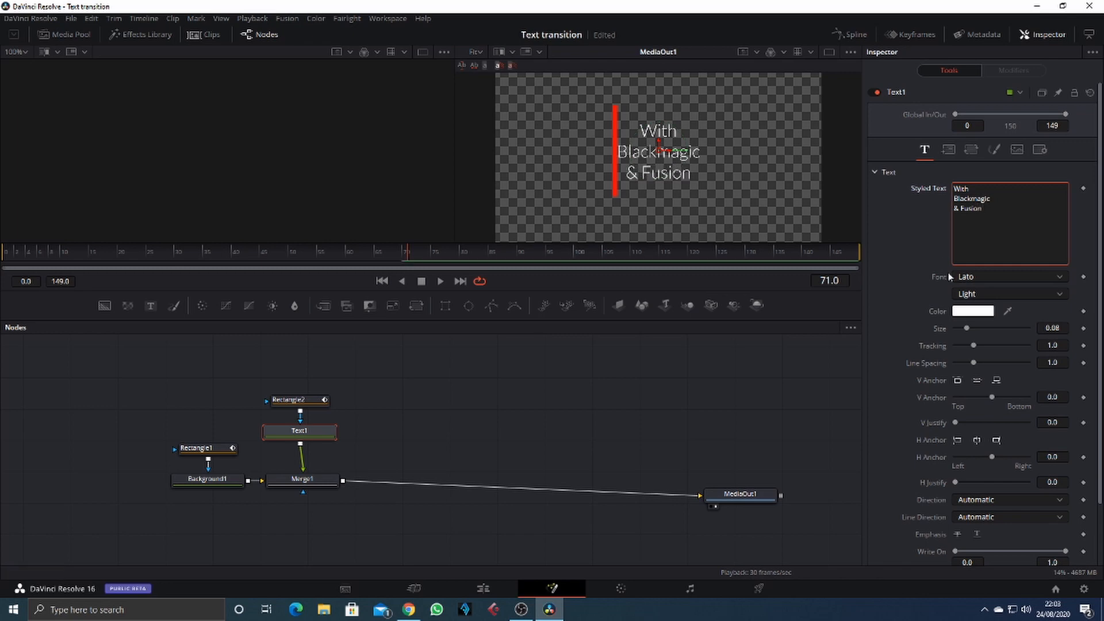
Reset the Rectangle2 and Rectangle1 masks to their default settings, clearing their copied animation.
{"action": "left_click", "coordinate": [834, 412]}
{"action": "left_click", "coordinate": [299, 399]}
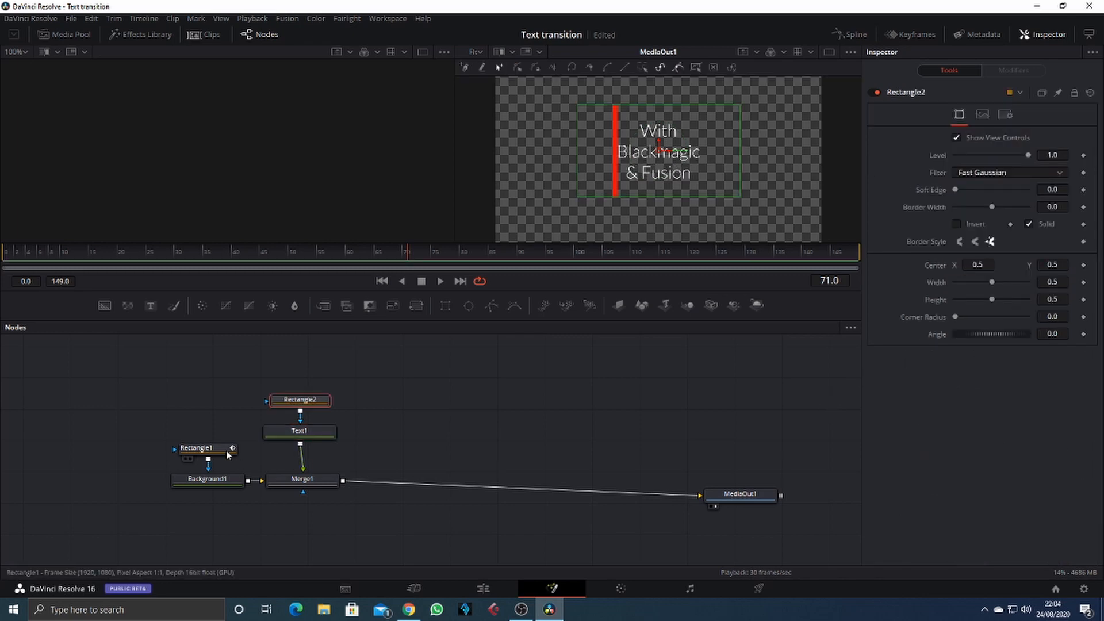
{"action": "left_click", "coordinate": [213, 449]}
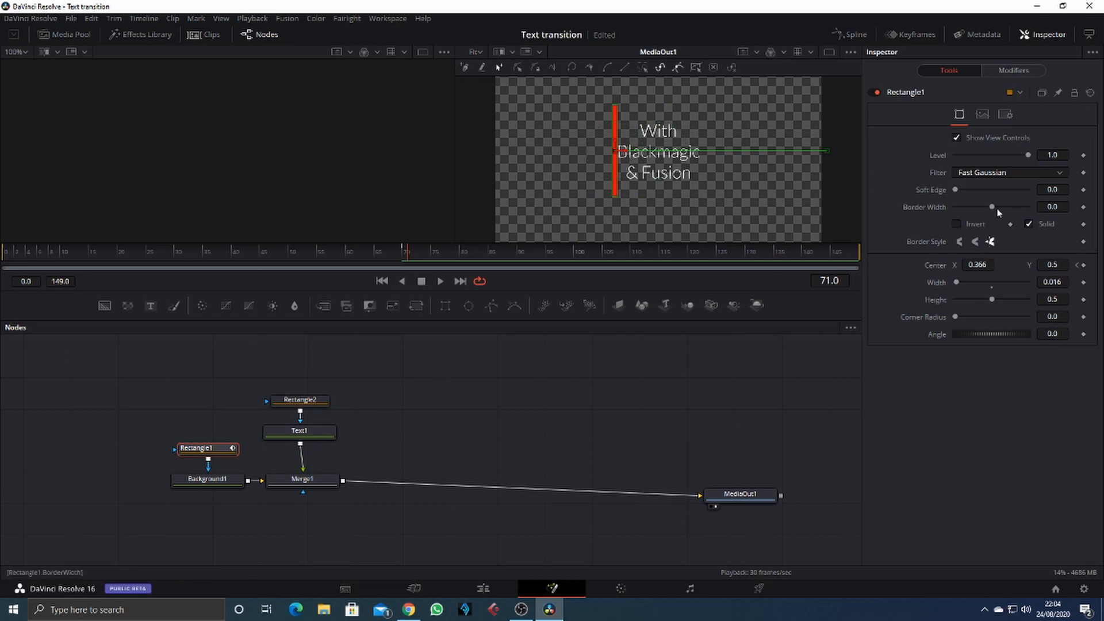
{"action": "left_click", "coordinate": [1090, 92]}
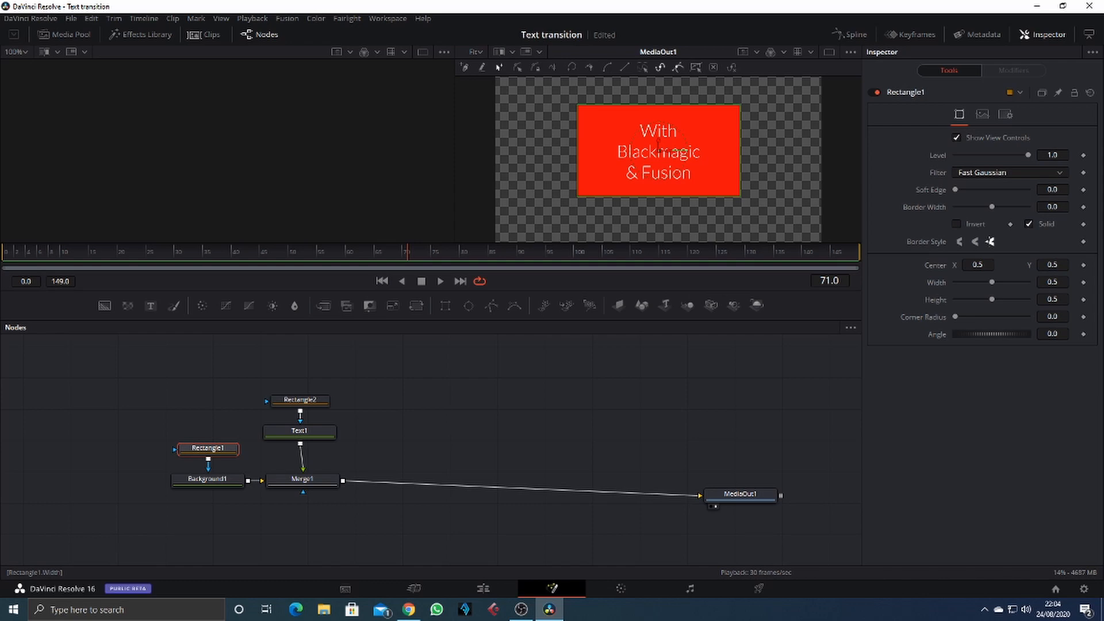
Set Rectangle1's width to 0.016 and its Center X to about 0.647, just past the text's right edge.
{"action": "left_click", "coordinate": [1052, 281]}
{"action": "type", "text": "0.016"}
{"action": "key", "text": "Return"}
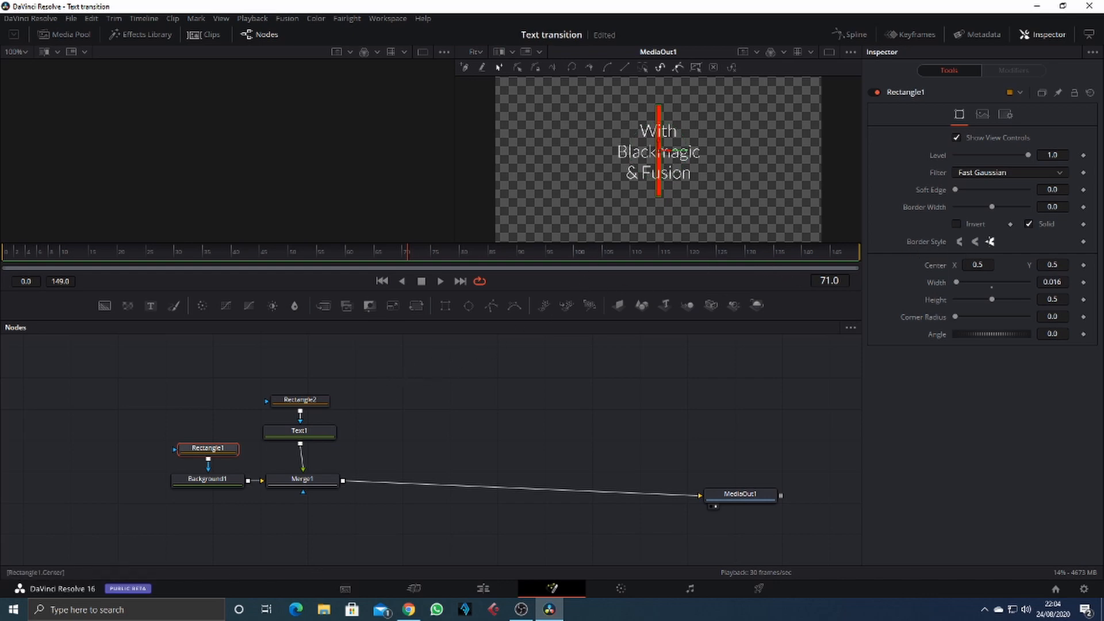
{"action": "left_click_drag", "start_coordinate": [977, 265], "coordinate": [987, 264]}
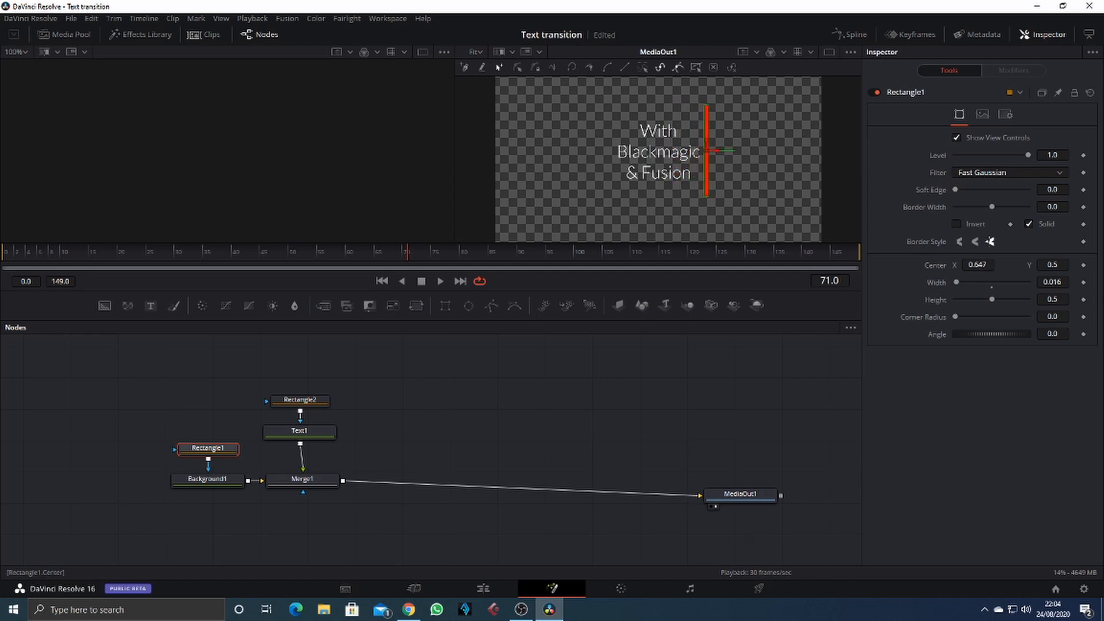
Keyframe Rectangle2's Center at X about 0.385 on frame 71 and X about -0.256 on frame 0.
{"action": "left_click", "coordinate": [310, 402]}
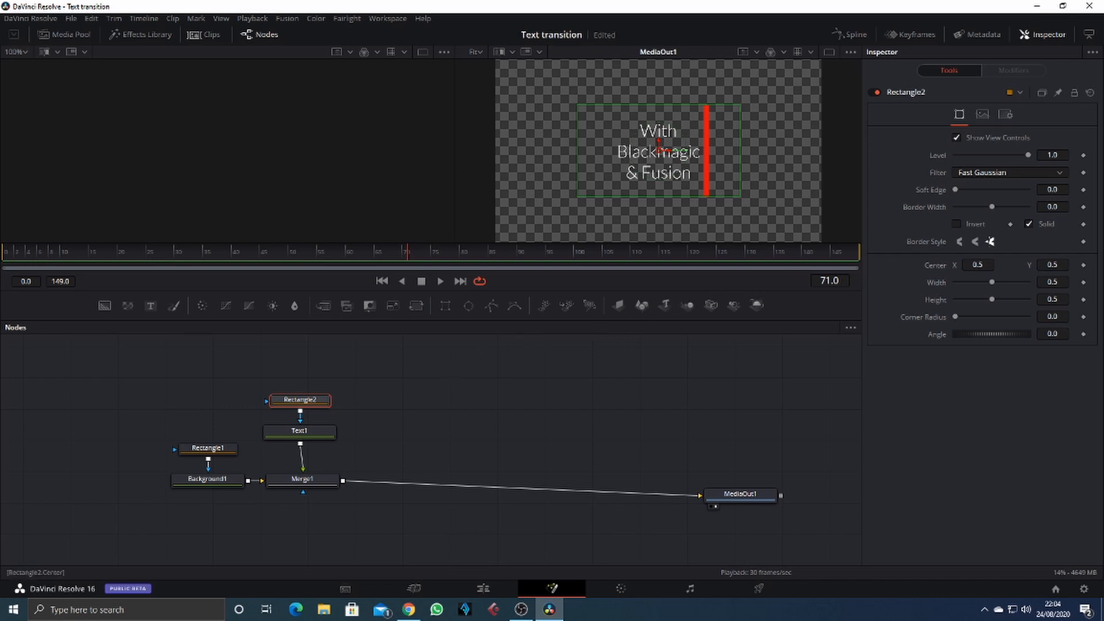
{"action": "left_click_drag", "start_coordinate": [978, 264], "coordinate": [957, 264]}
{"action": "left_click", "coordinate": [1084, 266]}
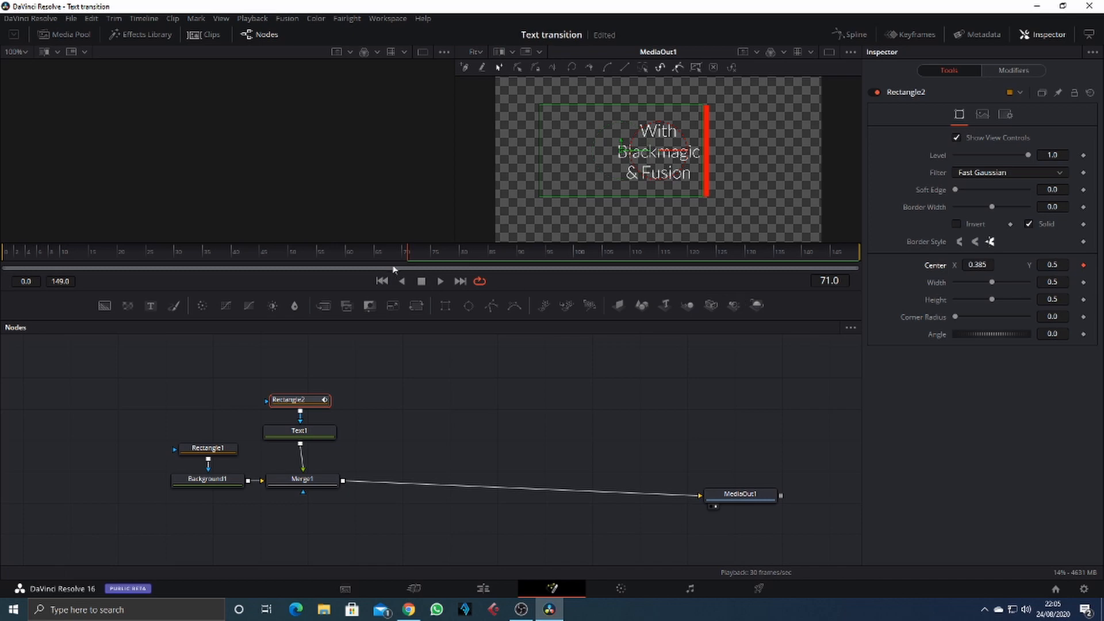
{"action": "left_click_drag", "start_coordinate": [408, 260], "coordinate": [2, 266]}
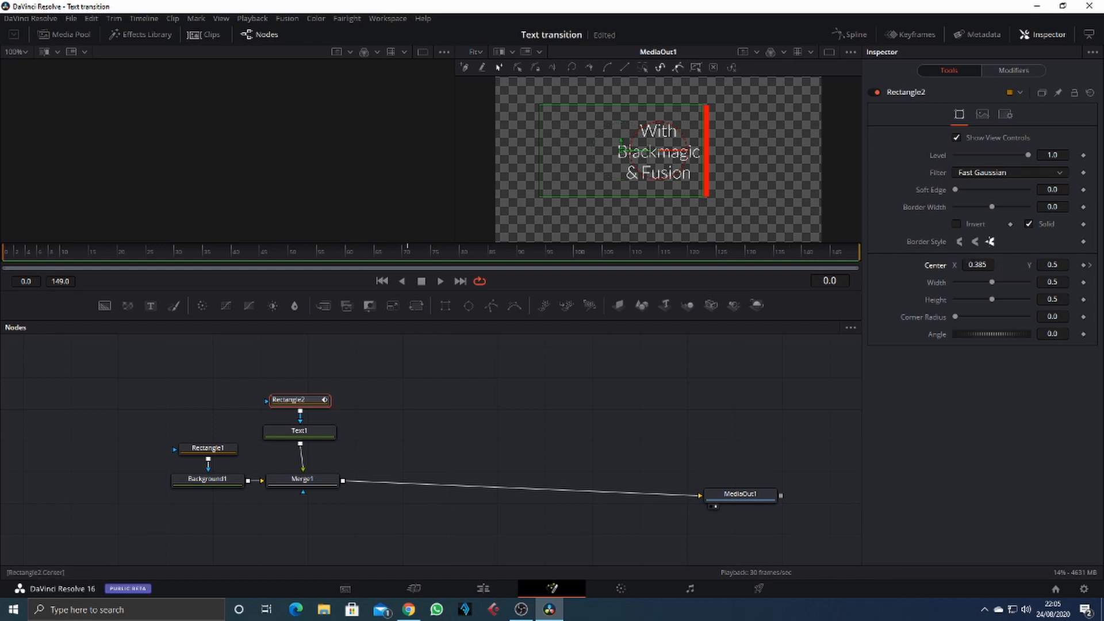
{"action": "left_click_drag", "start_coordinate": [977, 264], "coordinate": [914, 264]}
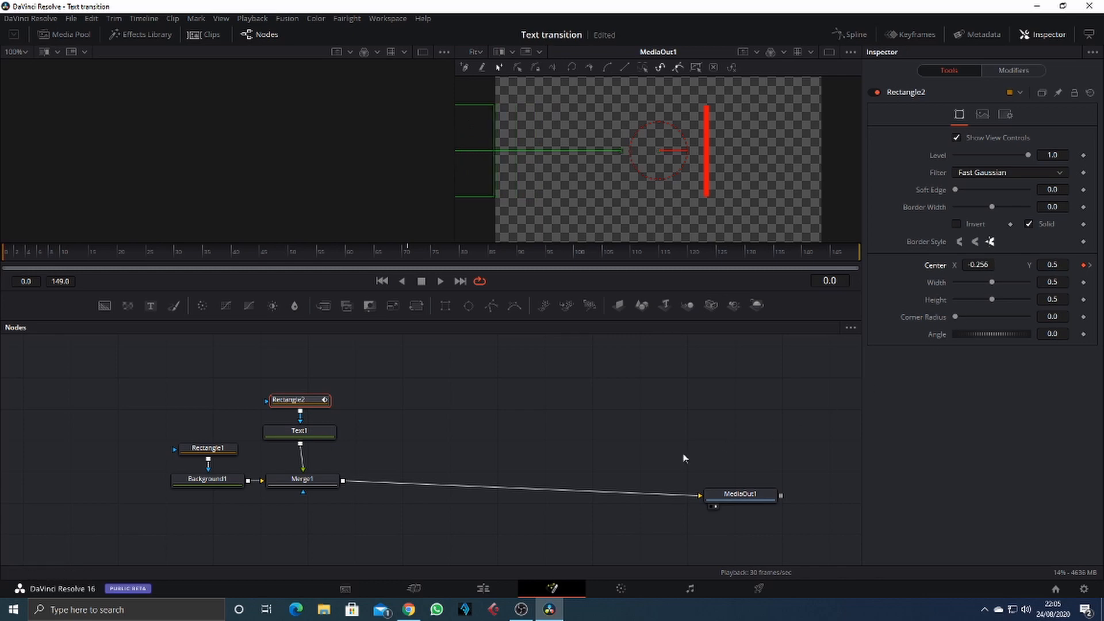
Keyframe Rectangle1's Center at its current position on frame 70 and at X about -0.009 on frame 1.
{"action": "left_click", "coordinate": [218, 449]}
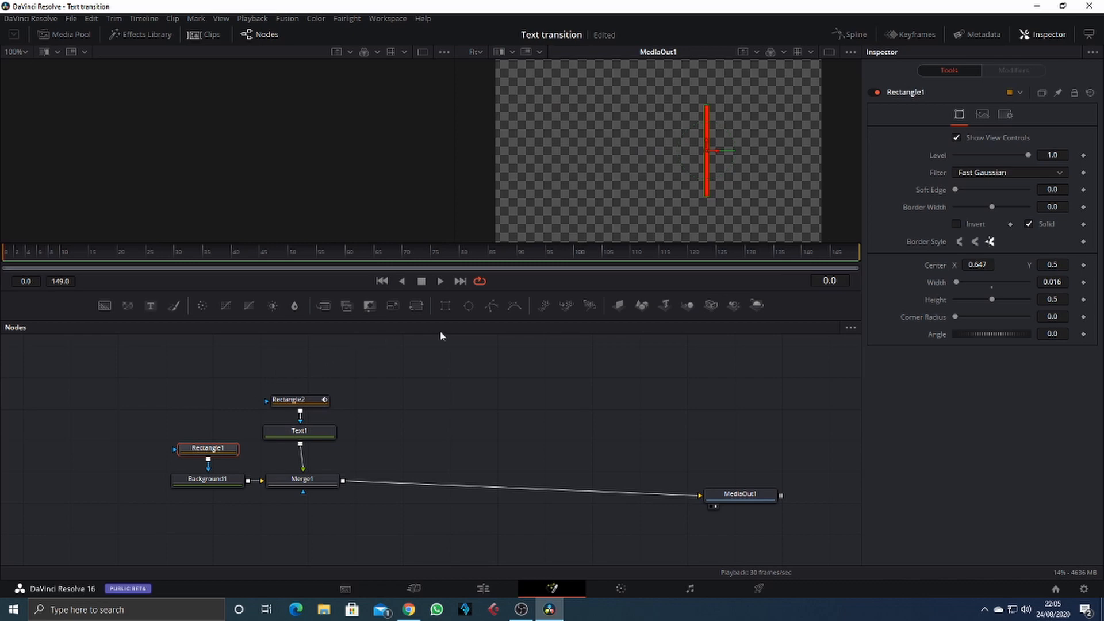
{"action": "left_click_drag", "start_coordinate": [365, 258], "coordinate": [406, 258]}
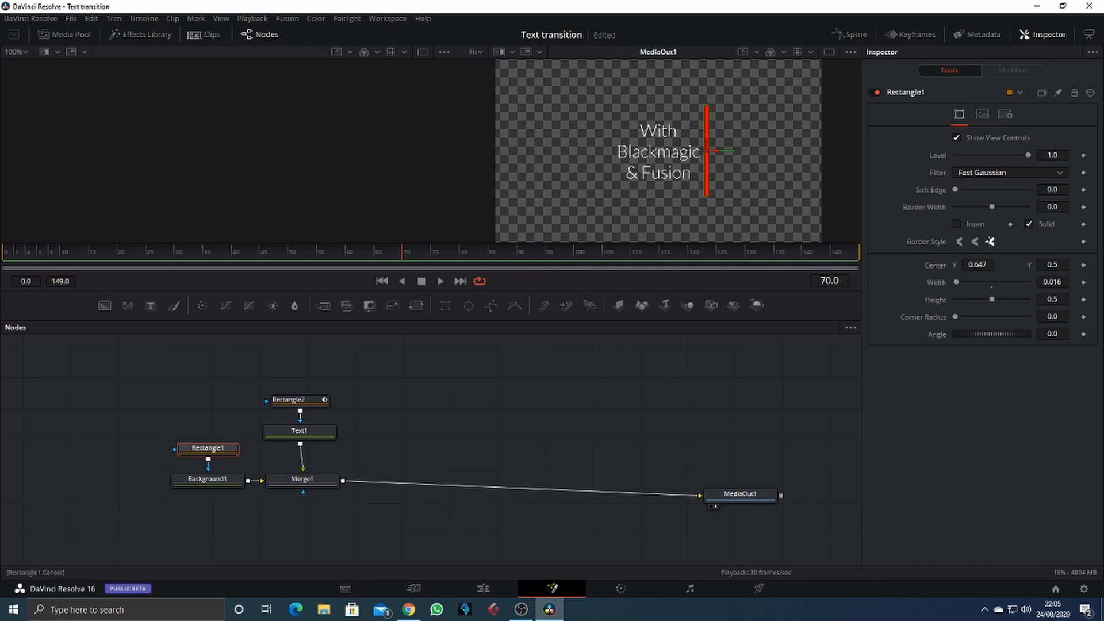
{"action": "left_click", "coordinate": [1084, 266]}
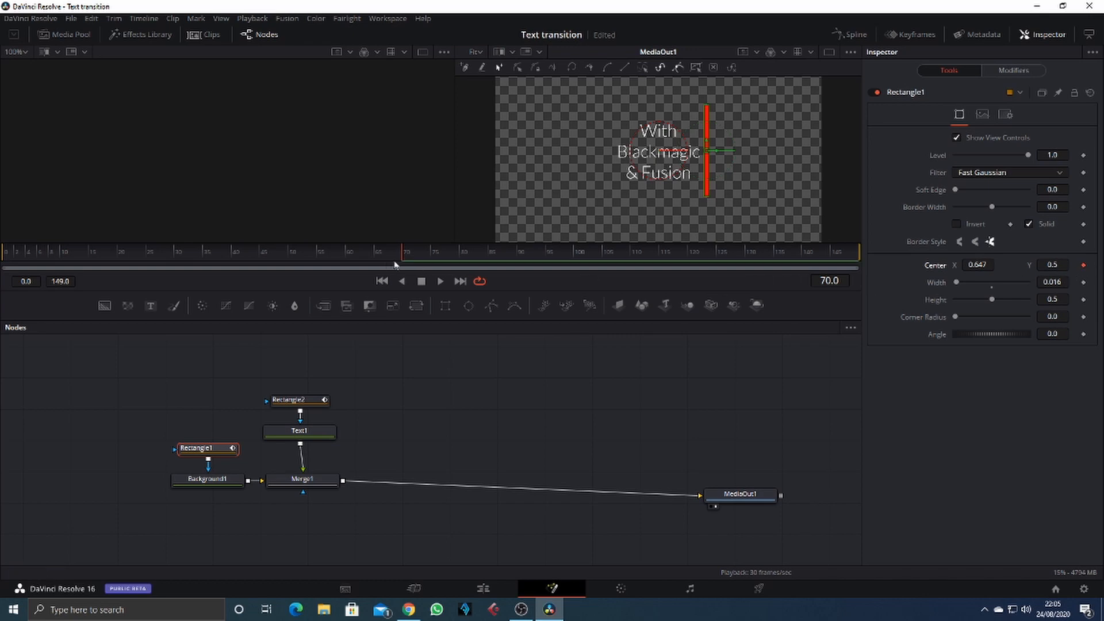
{"action": "left_click_drag", "start_coordinate": [406, 260], "coordinate": [11, 267]}
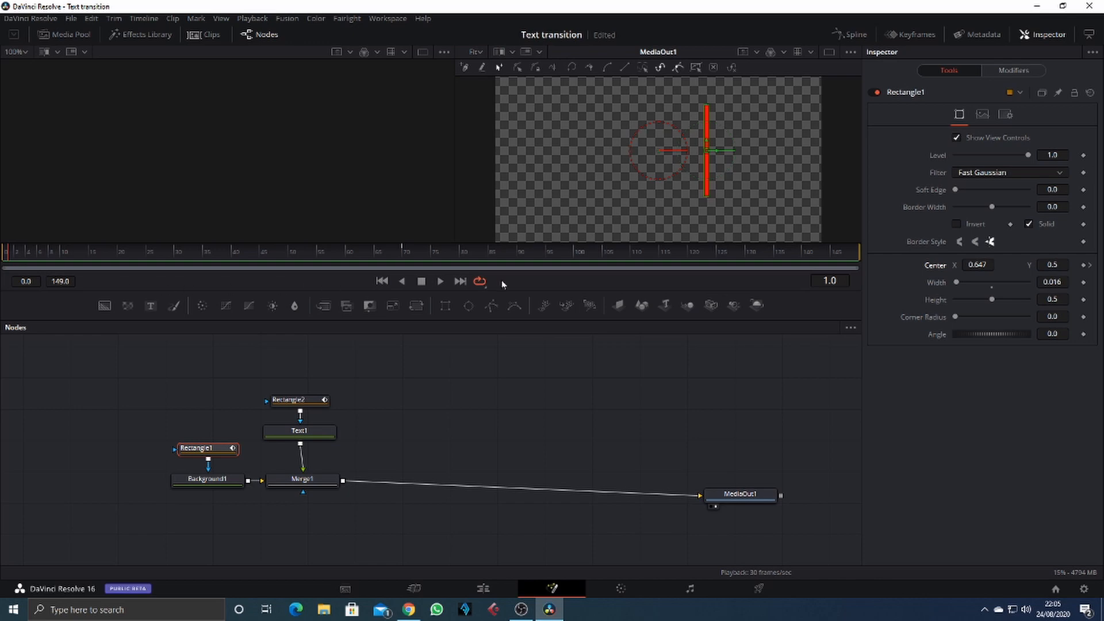
{"action": "left_click_drag", "start_coordinate": [977, 265], "coordinate": [600, 265]}
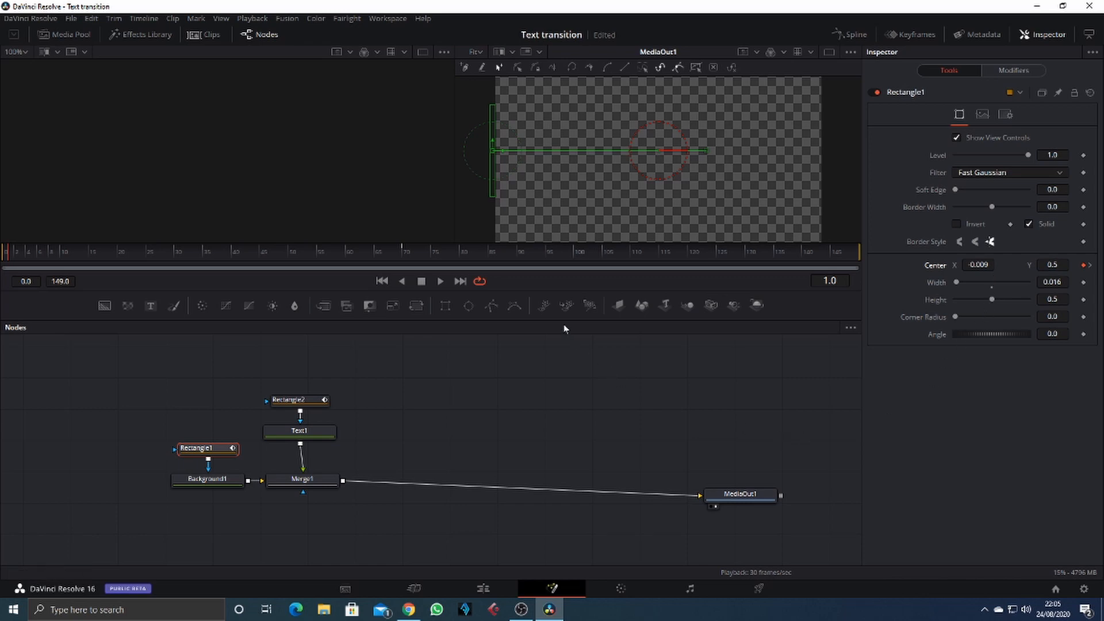
Play back the second title's reveal in Fusion, and play the whole edit timeline full screen from 01:00:00:00.
{"action": "left_click", "coordinate": [441, 281]}
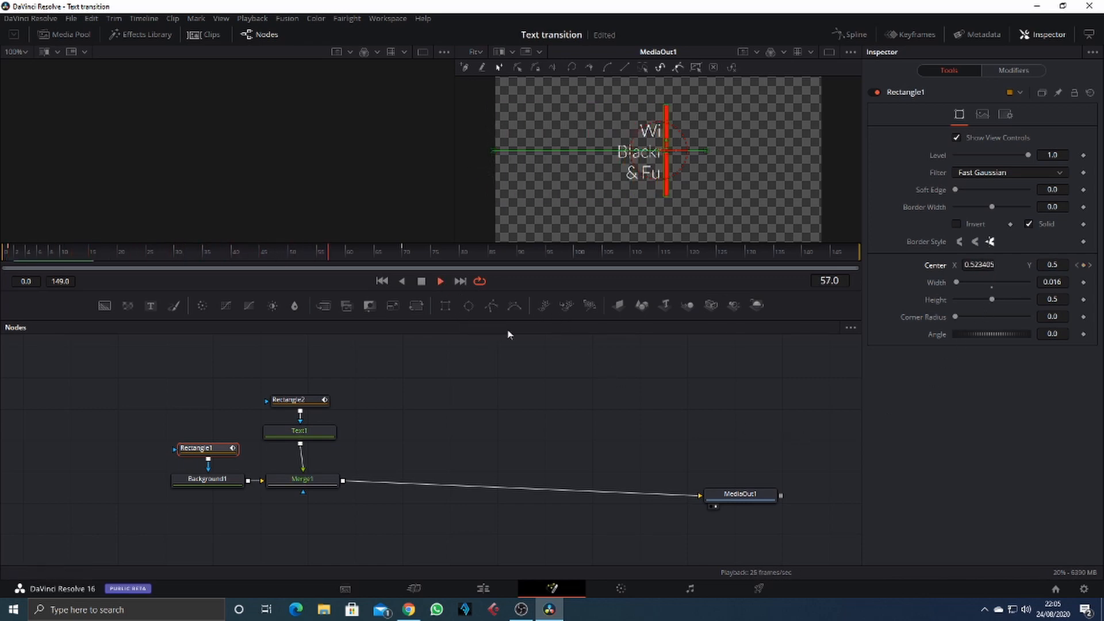
{"action": "left_click", "coordinate": [421, 281]}
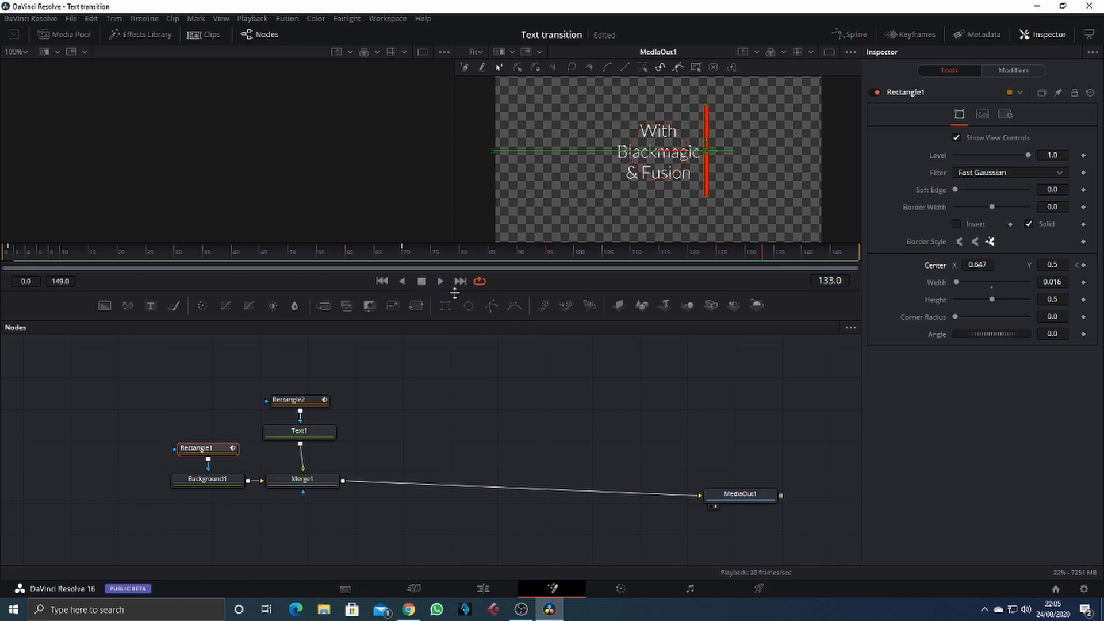
{"action": "left_click", "coordinate": [483, 588]}
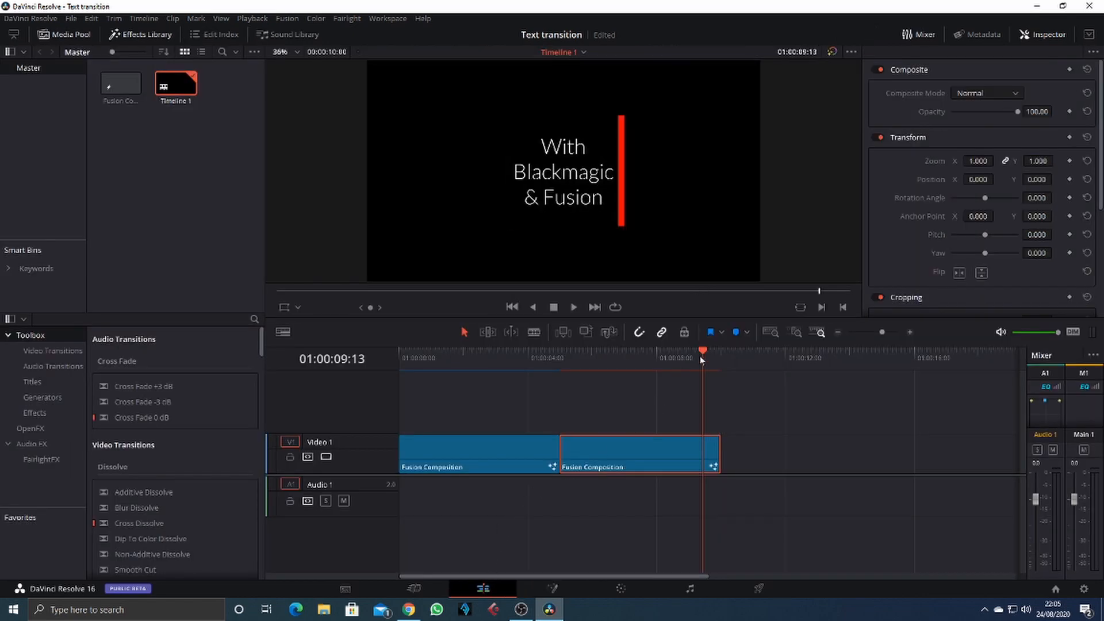
{"action": "left_click_drag", "start_coordinate": [703, 354], "coordinate": [397, 377]}
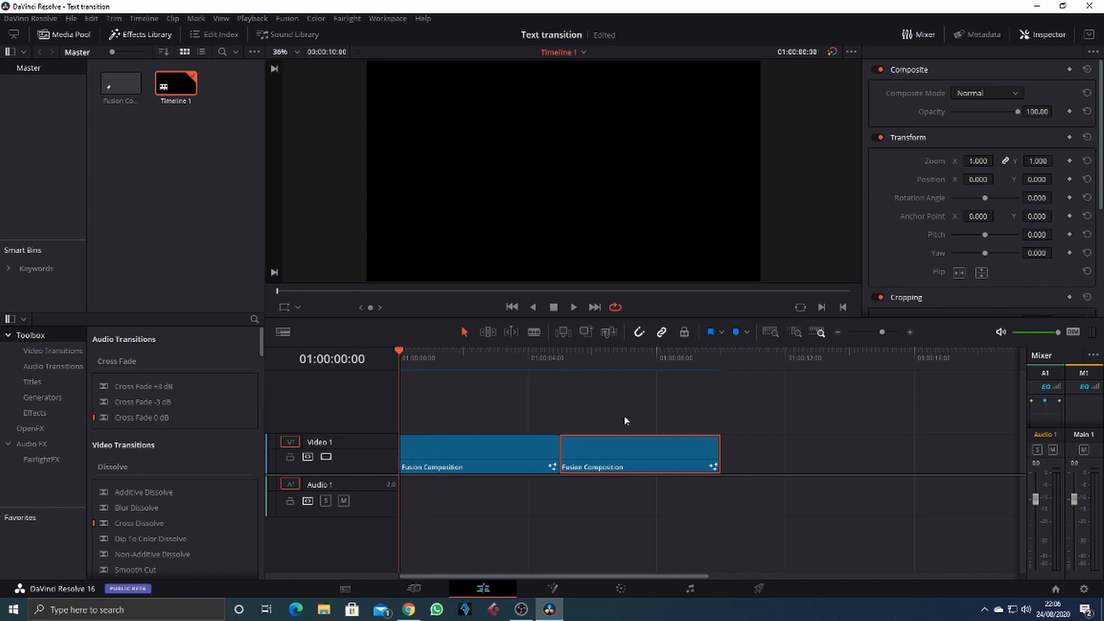
{"action": "key", "text": "ctrl+f"}
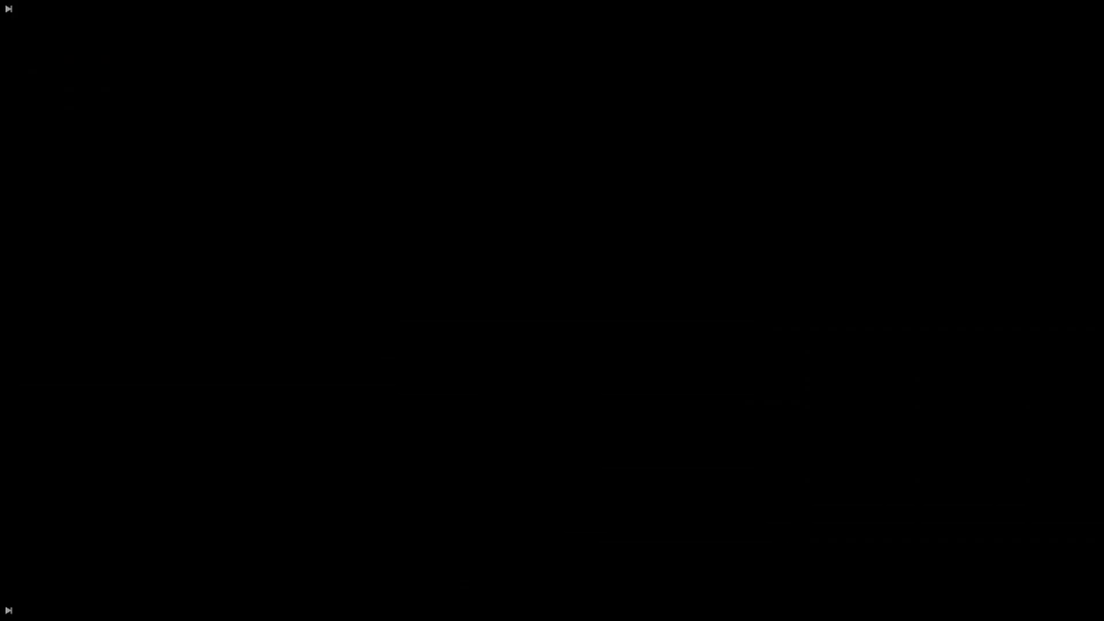
{"action": "key", "text": "space"}
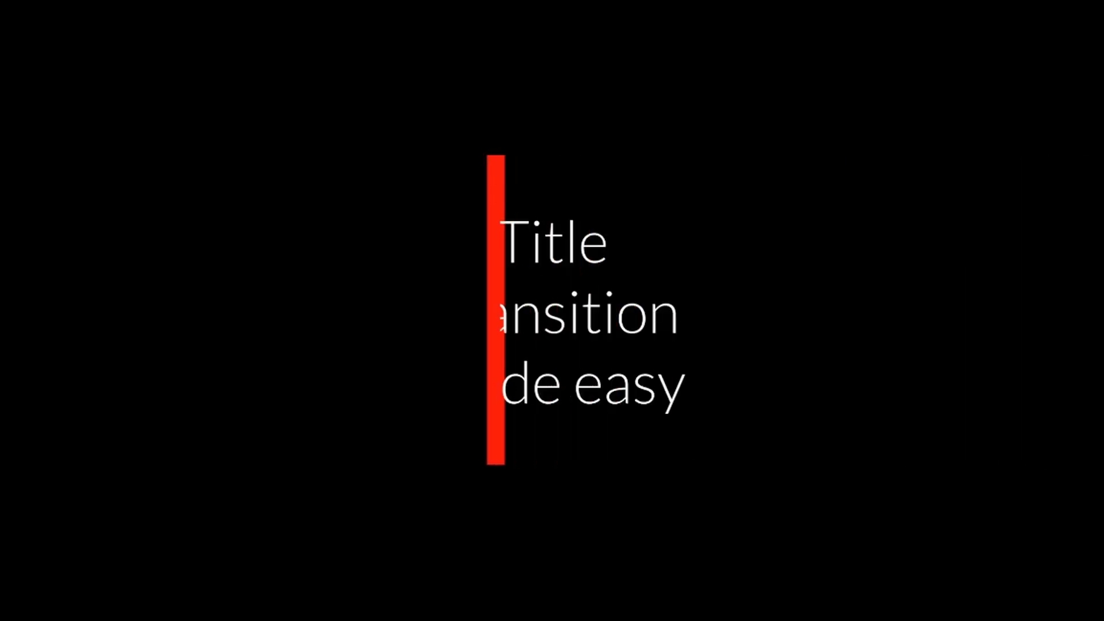